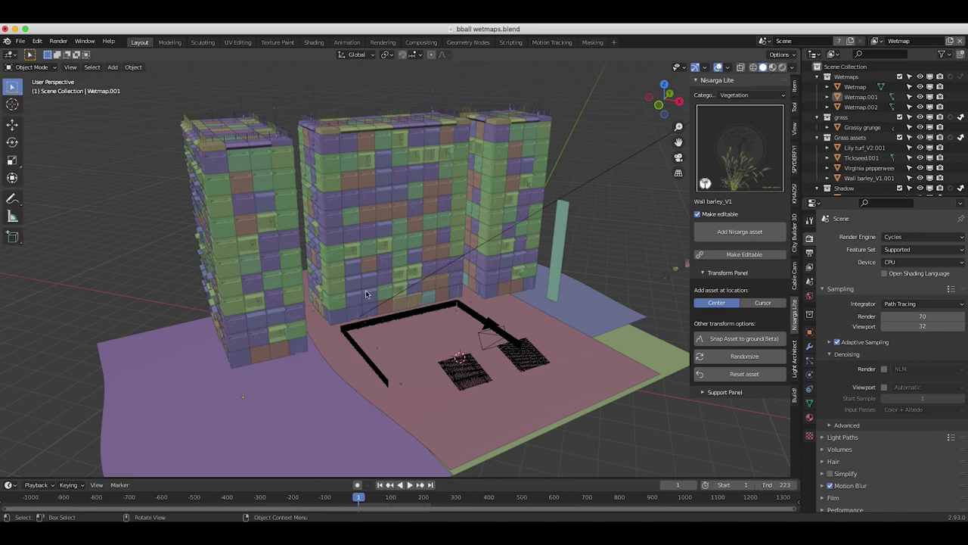
# View the scene through the camera, check the wireframe against the basketball court footage, and return to Solid shading
pyautogui.moveTo(279, 251); pyautogui.dragTo(174, 223, button='middle')
pyautogui.scroll(-3, 279, 250)
pyautogui.click(427, 206)
pyautogui.click(425, 204)
pyautogui.click(376, 318)
pyautogui.click(276, 292)
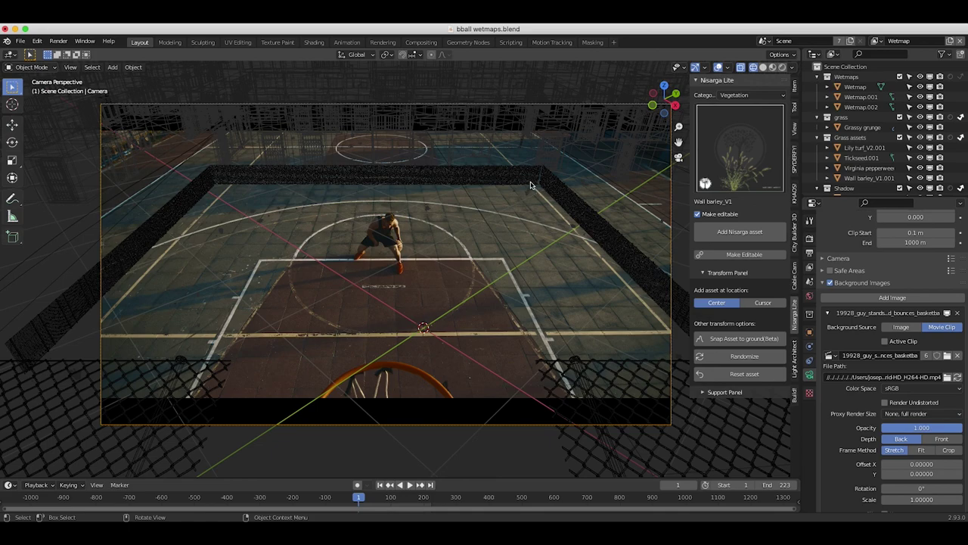
pyautogui.press('z')
pyautogui.click(427, 209)
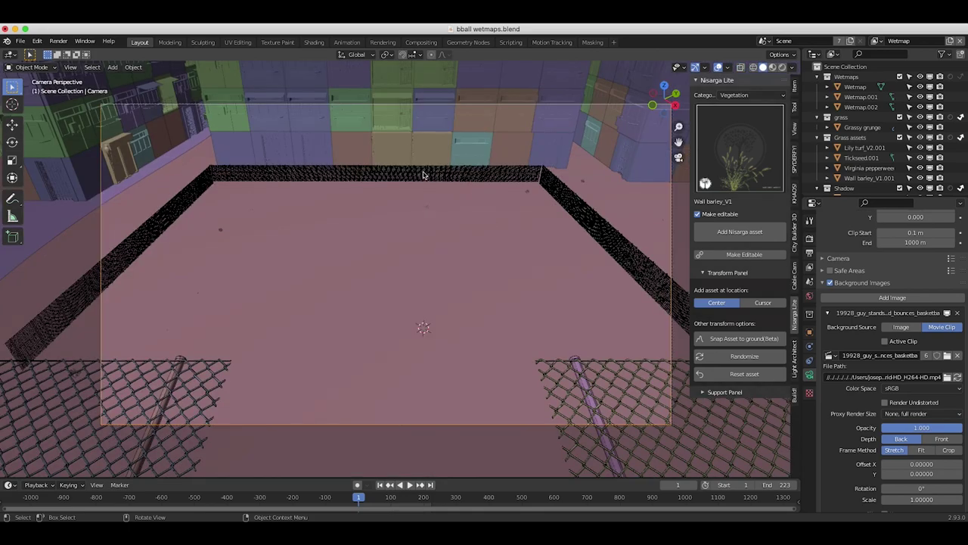
# Inspect the scene's parts by selecting the surrounding buildings, both foreground chain link fences and the Wetmap ground plane in turn
pyautogui.click(199, 124)
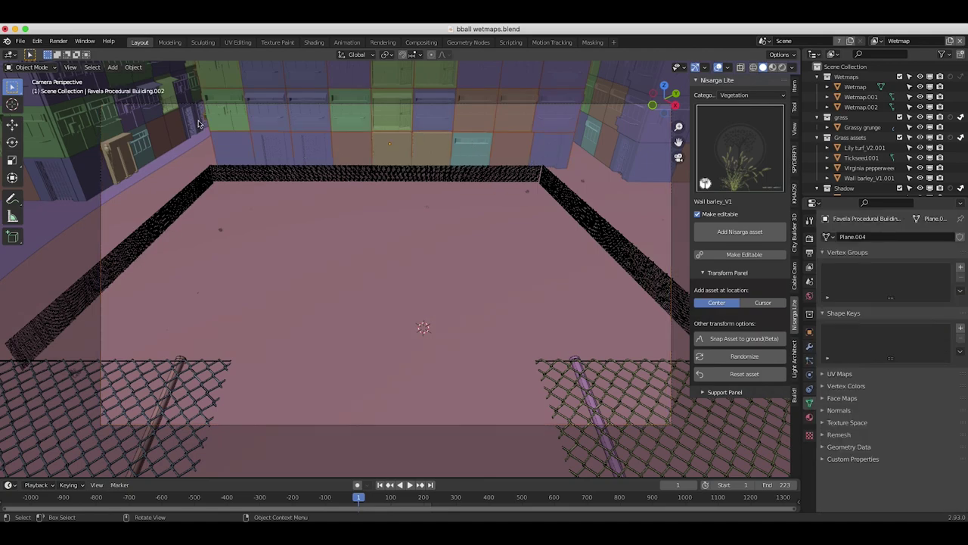
pyautogui.click(145, 131)
pyautogui.click(625, 152)
pyautogui.click(170, 402)
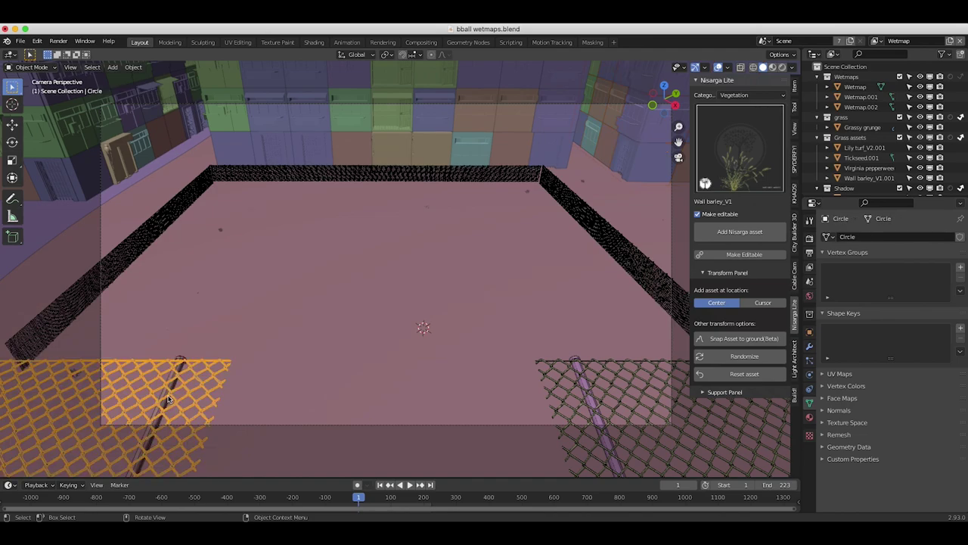
pyautogui.click(599, 370)
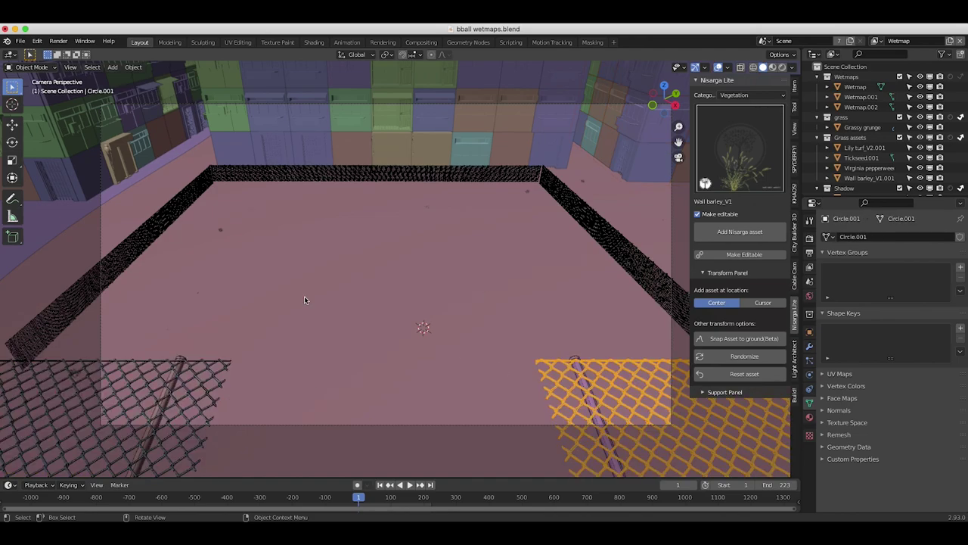
pyautogui.click(337, 237)
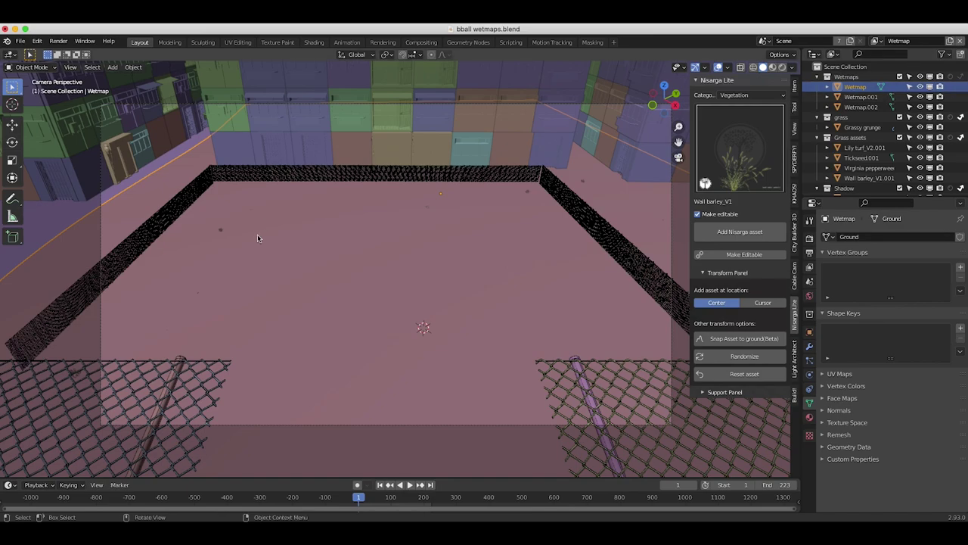
# Choose the Wetmap view layer and select the Wetmaps collection
pyautogui.click(876, 41)
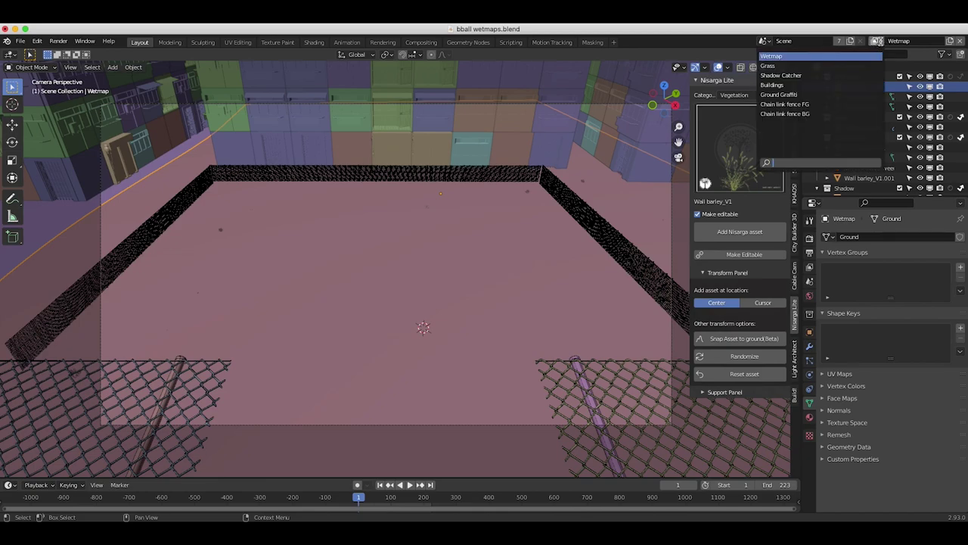
pyautogui.click(788, 56)
pyautogui.click(846, 77)
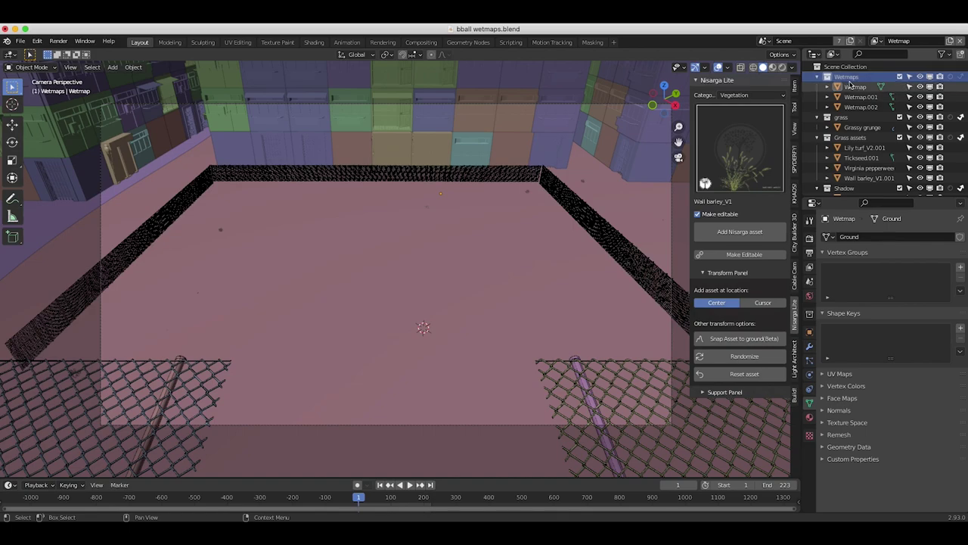
# Preview the camera view in Rendered shading and inspect the Wetmap plane over the court footage
pyautogui.press('z')
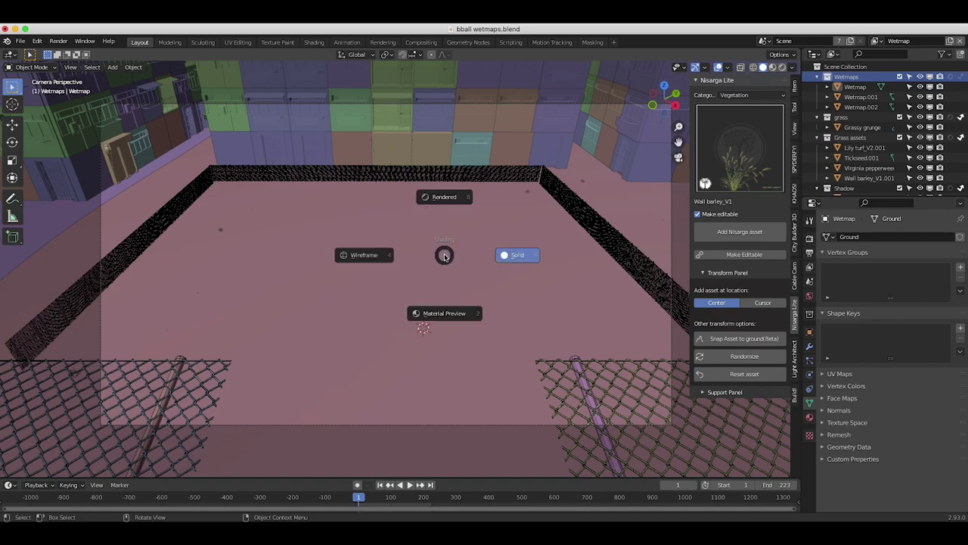
pyautogui.click(441, 197)
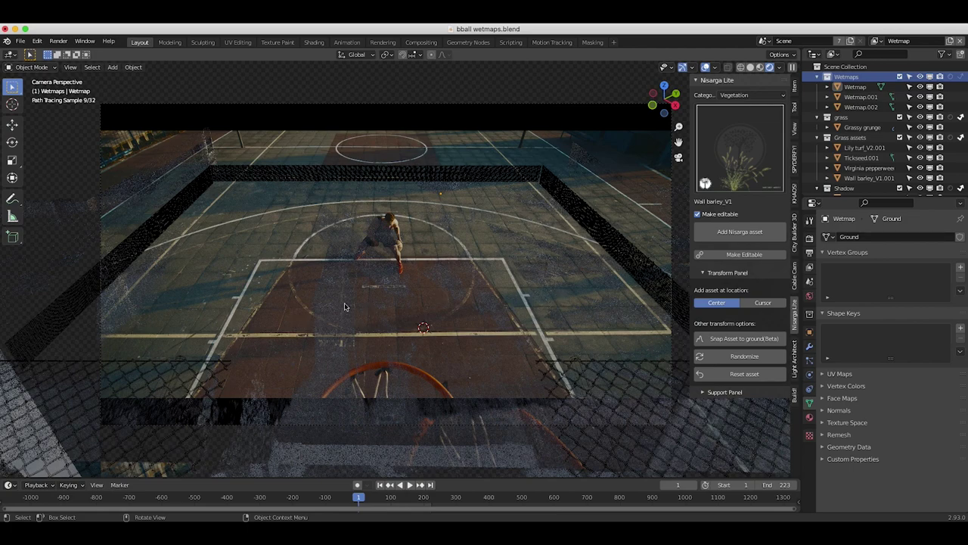
pyautogui.click(133, 287)
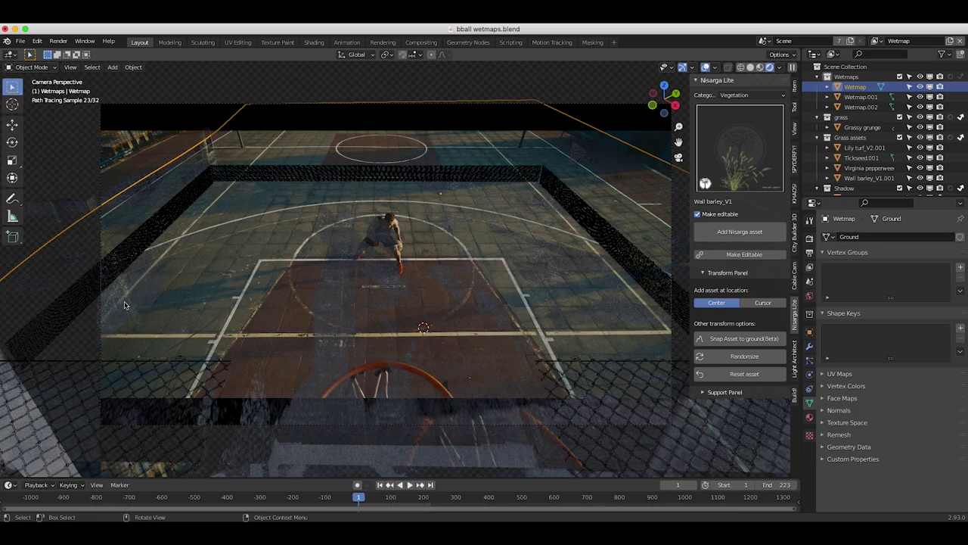
pyautogui.scroll(2, 125, 303)
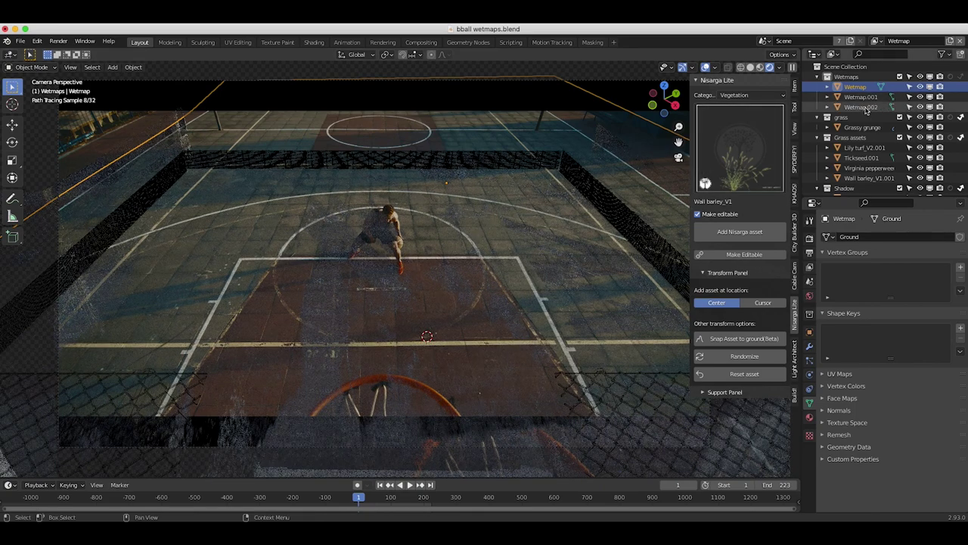
pyautogui.scroll(-1, 867, 110)
pyautogui.scroll(1, 855, 117)
pyautogui.hscroll(1, 851, 121)
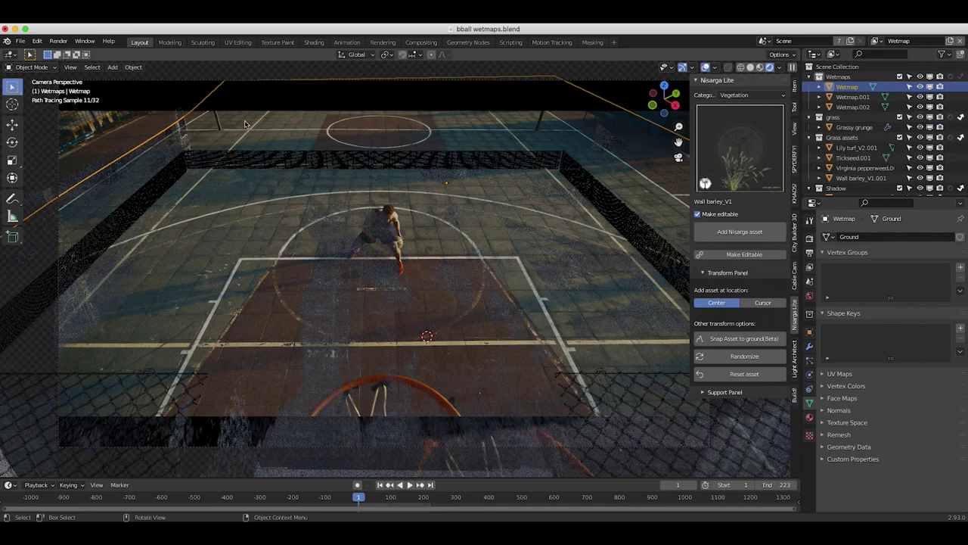
# Find the Buildings collection in the outliner and inspect its Holdout setting for the Wetmap view layer
pyautogui.scroll(-8, 860, 141)
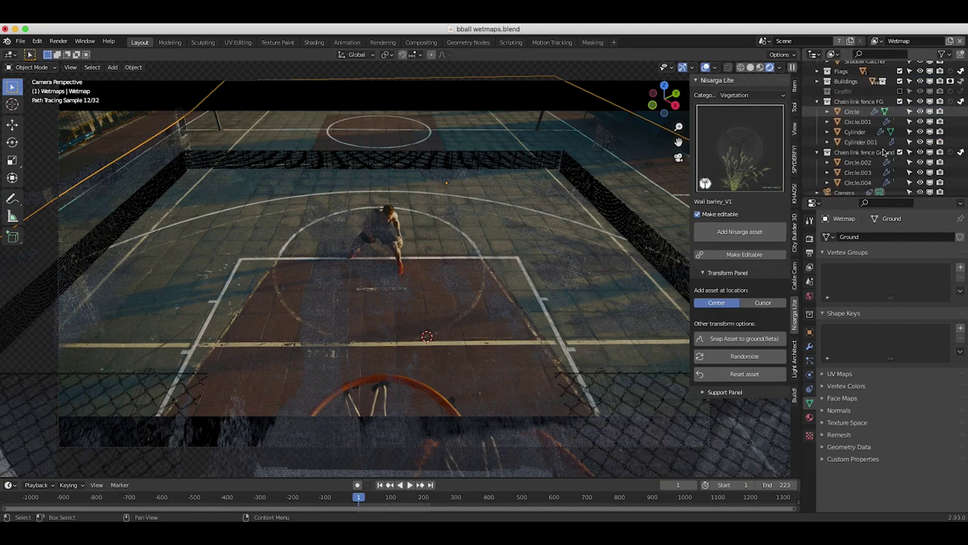
pyautogui.scroll(2, 931, 94)
pyautogui.click(950, 88)
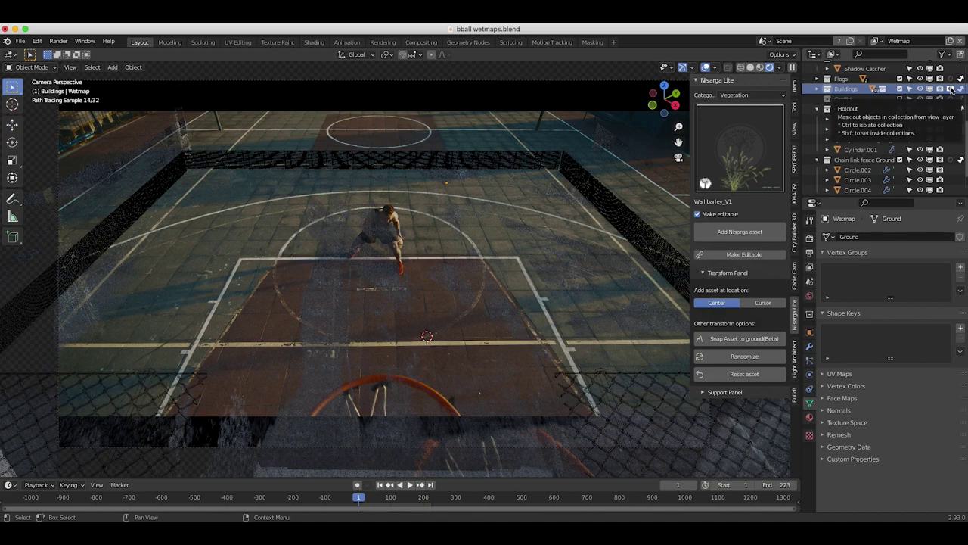
pyautogui.click(950, 89)
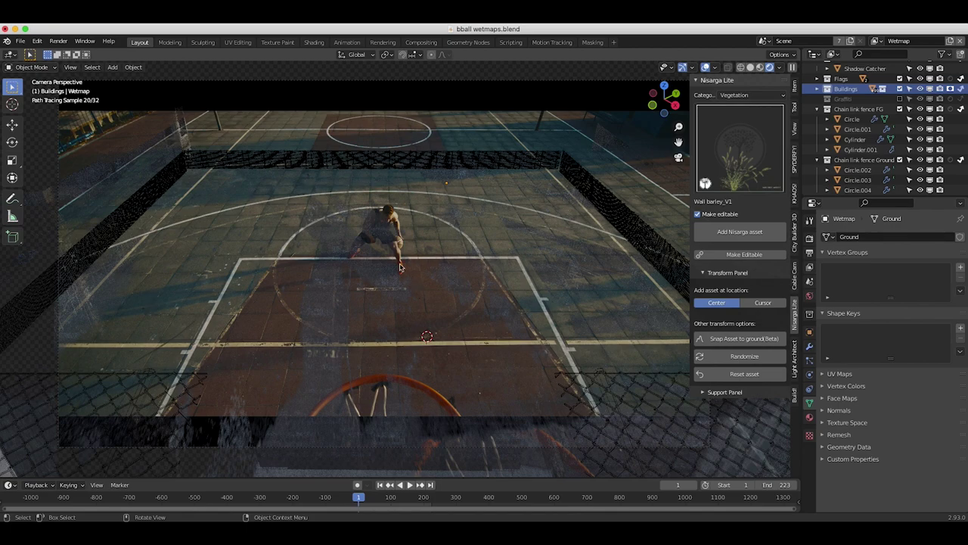
# Open the Shading workspace for the Wetmap plane's Concrete wet material and show its viewport in Rendered shading
pyautogui.press('z')
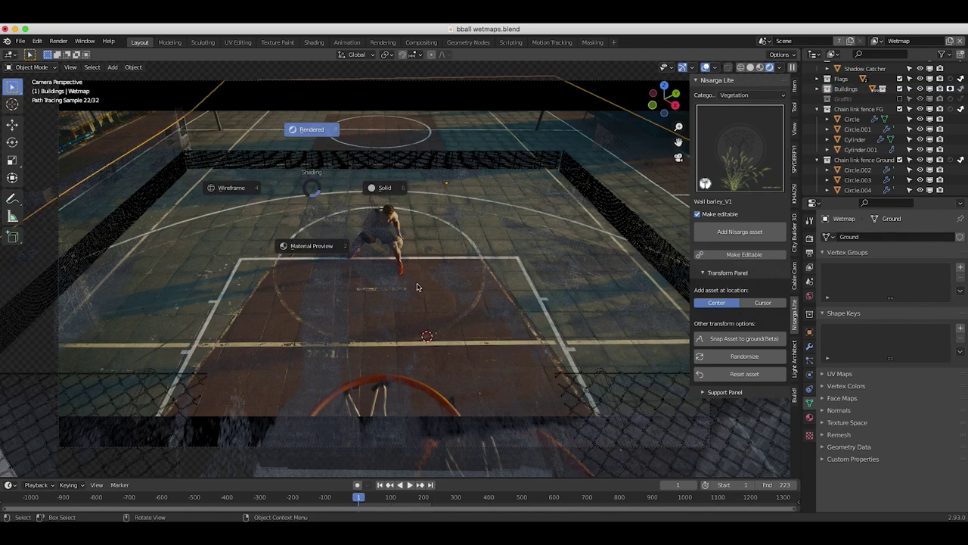
pyautogui.click(378, 191)
pyautogui.click(313, 43)
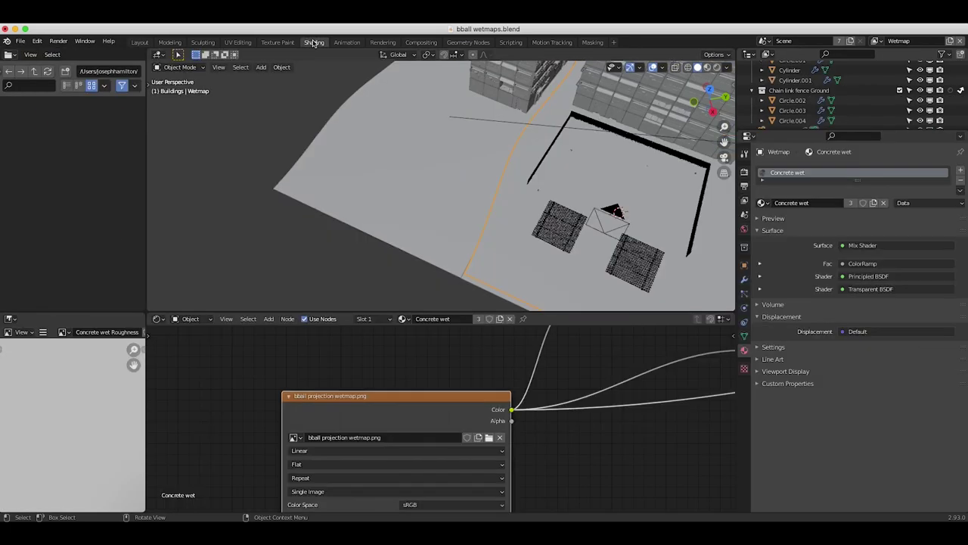
pyautogui.moveTo(412, 152); pyautogui.dragTo(447, 90, button='middle')
pyautogui.keyDown('shift'); pyautogui.moveTo(551, 152); pyautogui.dragTo(411, 147, button='middle'); pyautogui.keyUp('shift')
pyautogui.press('z')
pyautogui.click(415, 100)
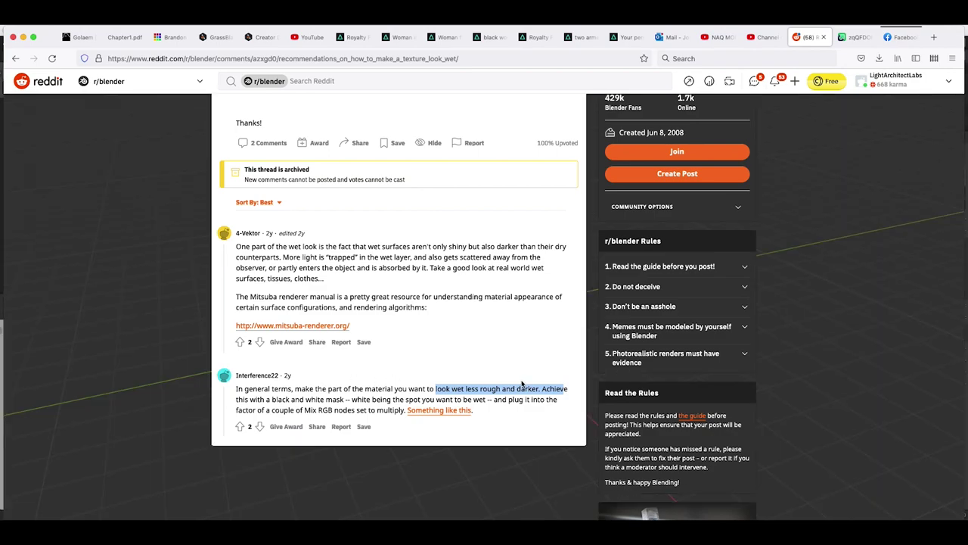
# Put away the Reddit wet-texture thread, view the whole bball projection wetmap.png image, and close it
pyautogui.click(22, 37)
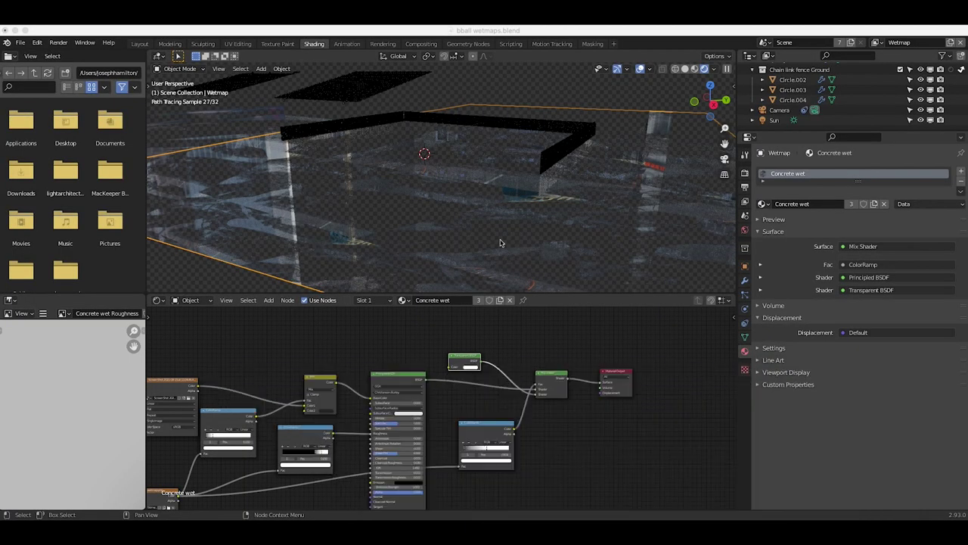
pyautogui.moveTo(459, 84); pyautogui.dragTo(455, 64)
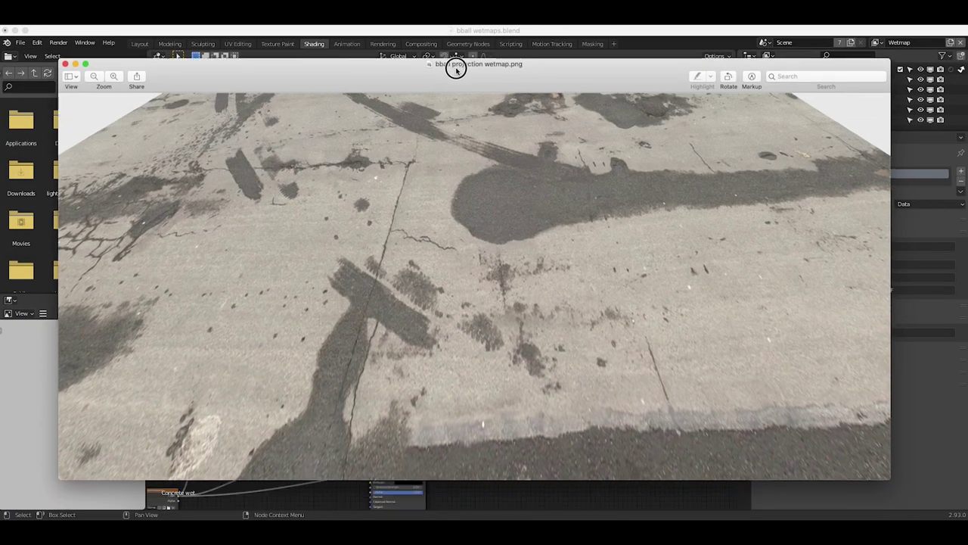
pyautogui.press('super+minus')
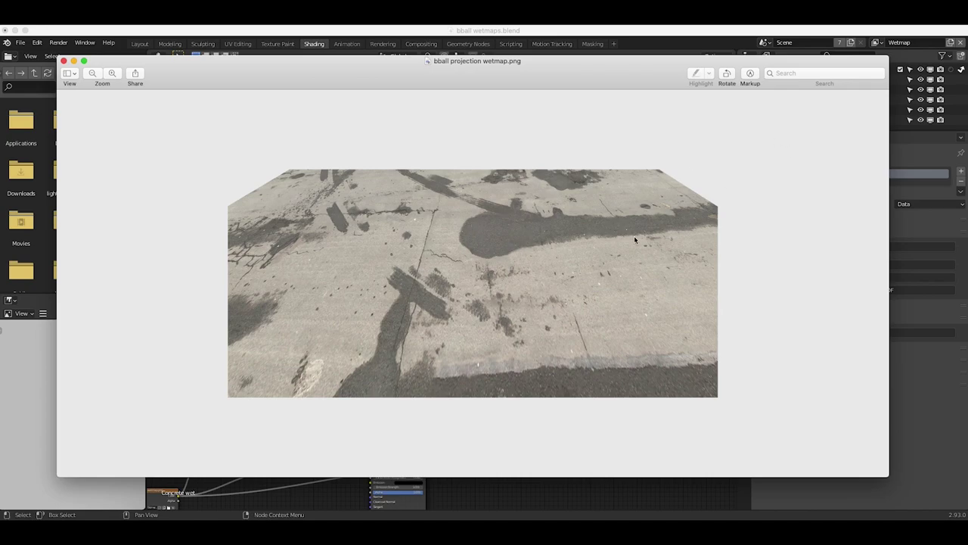
pyautogui.click(64, 61)
# Examine how the wetmap image runs through ColorRamp nodes into the roughness and the base color's Mix node
pyautogui.click(423, 354)
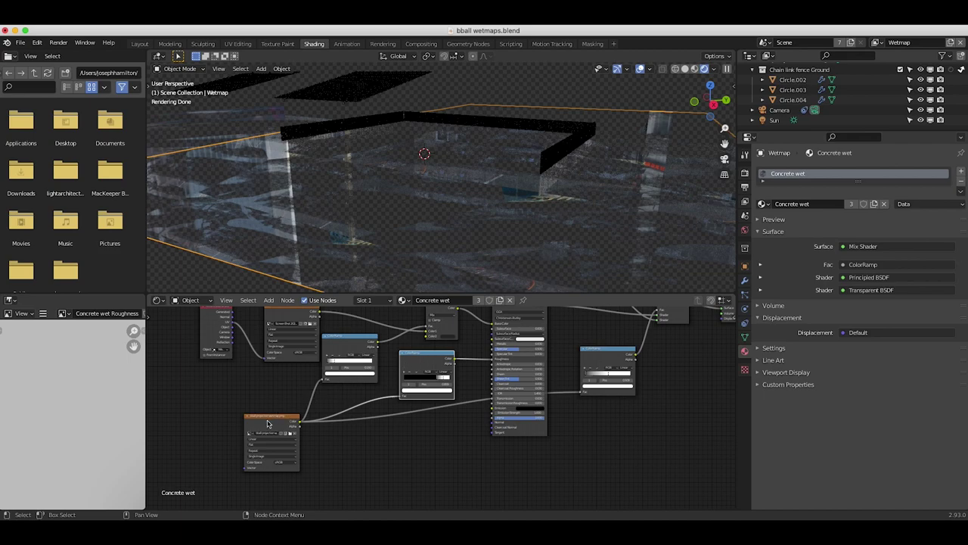
pyautogui.scroll(2, 426, 342)
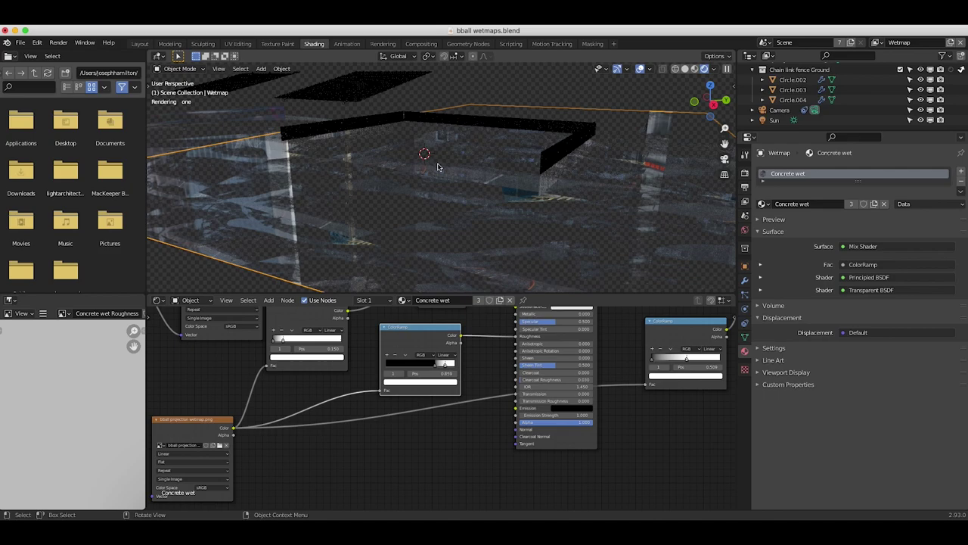
pyautogui.scroll(2, 328, 397)
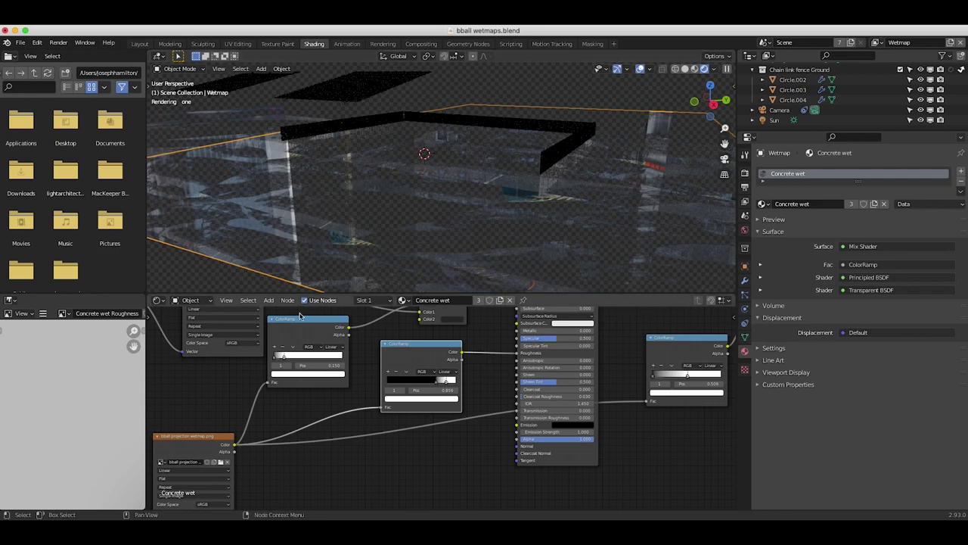
pyautogui.scroll(3, 292, 362)
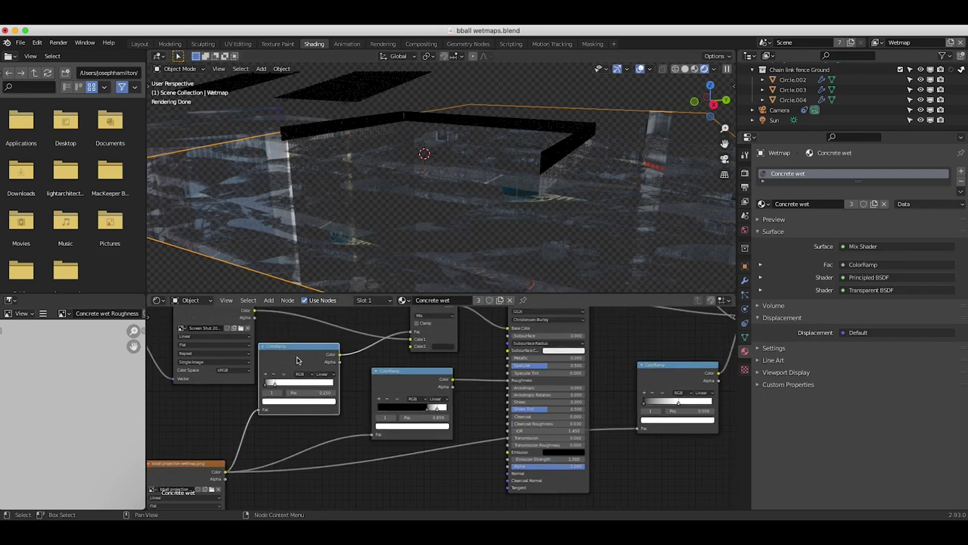
pyautogui.scroll(3, 278, 384)
pyautogui.hscroll(2, 278, 384)
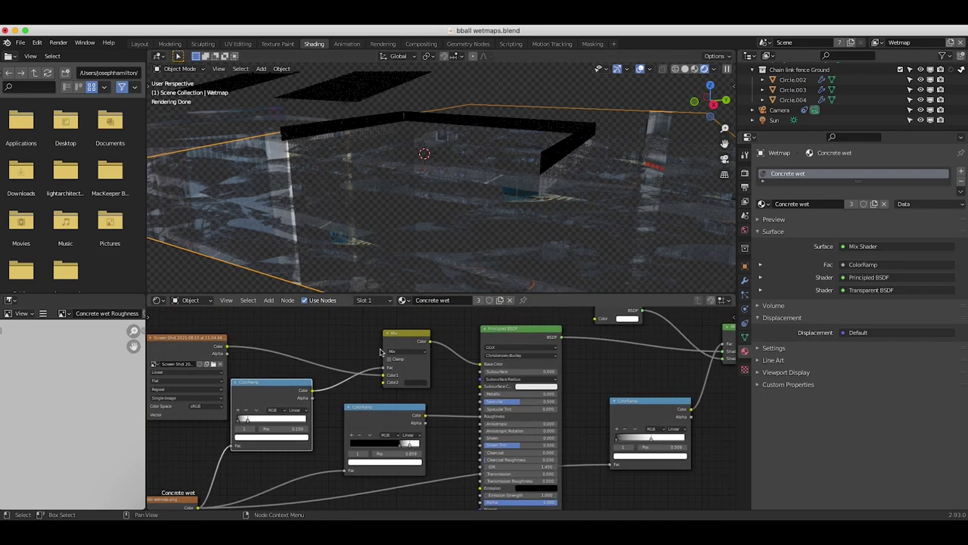
pyautogui.click(395, 341)
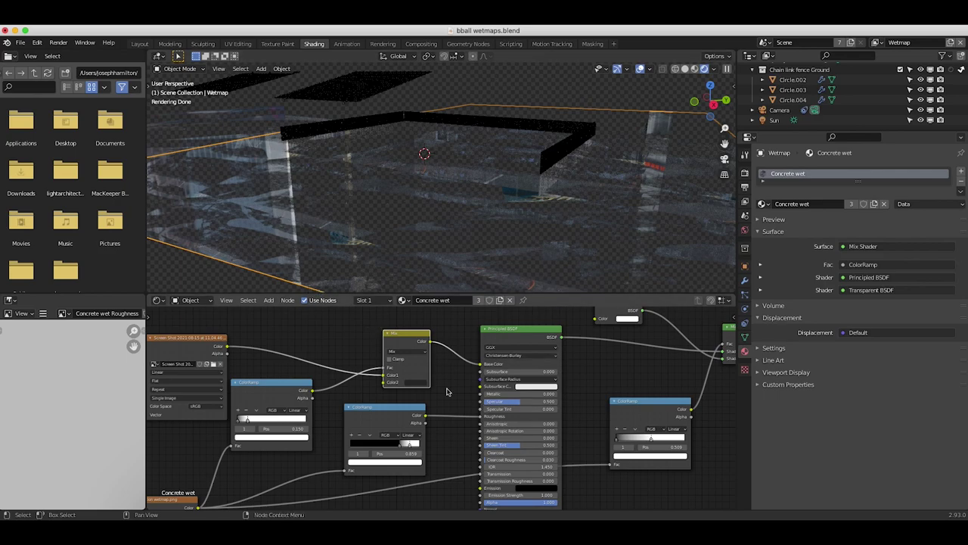
# Examine how the wetmap's last ColorRamp drives the Mix Shader that blends the Principled BSDF with the Transparent BSDF
pyautogui.scroll(-2, 443, 391)
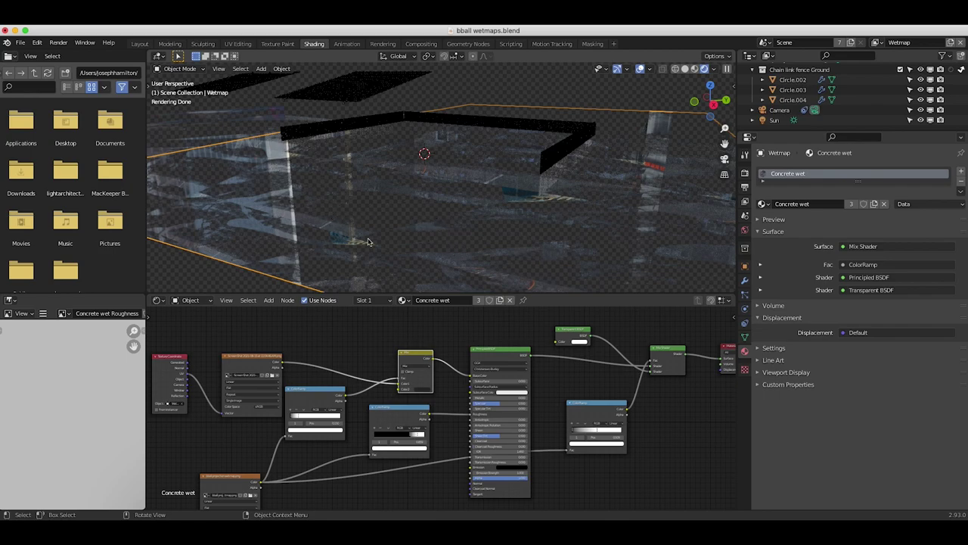
pyautogui.scroll(-1, 374, 368)
pyautogui.hscroll(3, 373, 367)
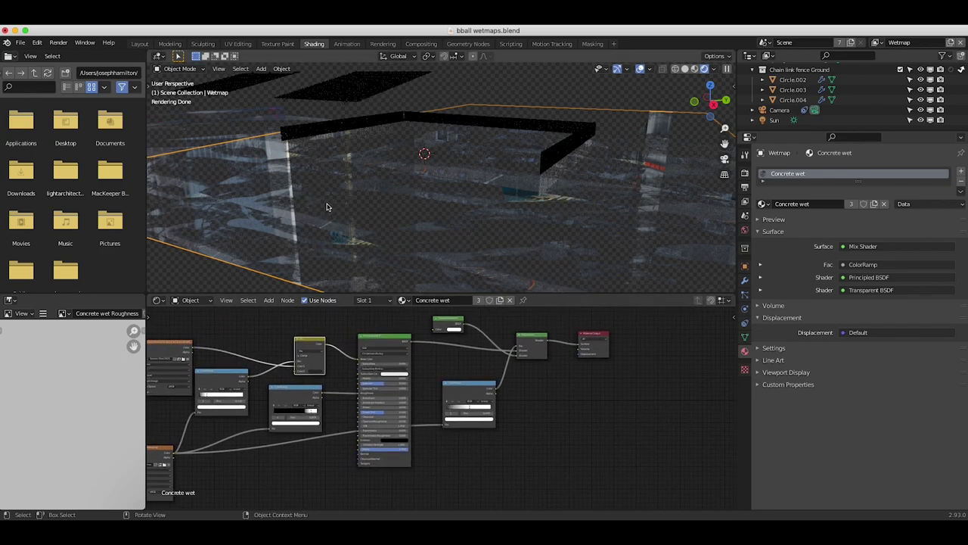
pyautogui.hscroll(-5, 204, 444)
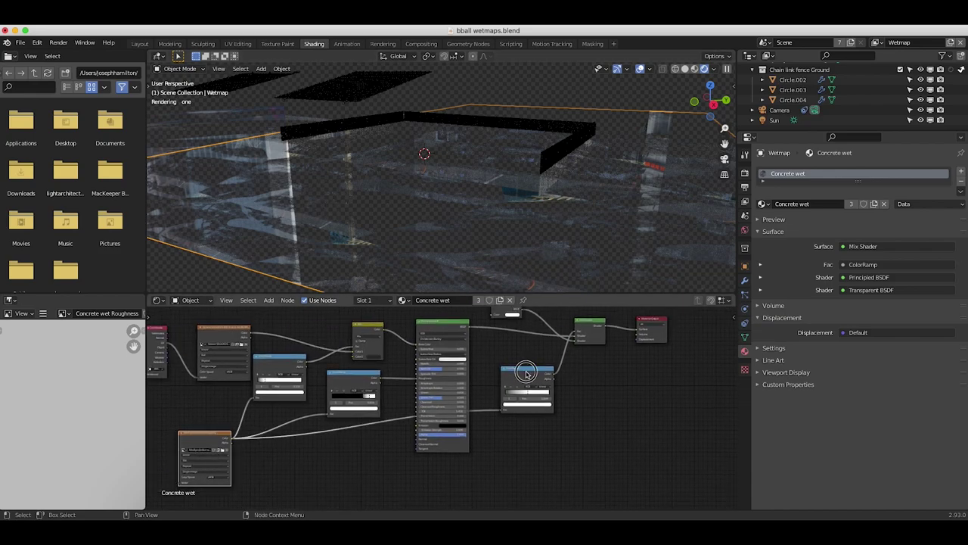
pyautogui.scroll(3, 461, 366)
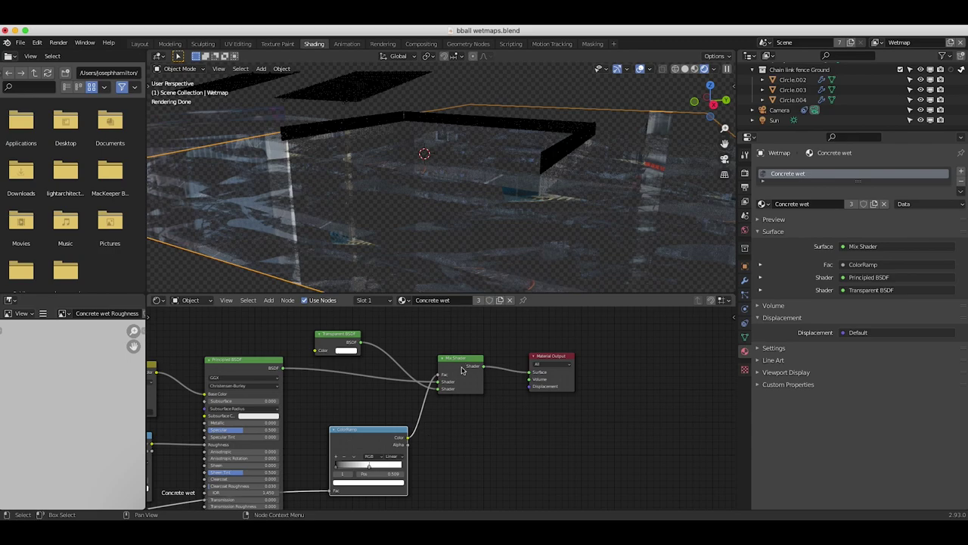
pyautogui.click(333, 342)
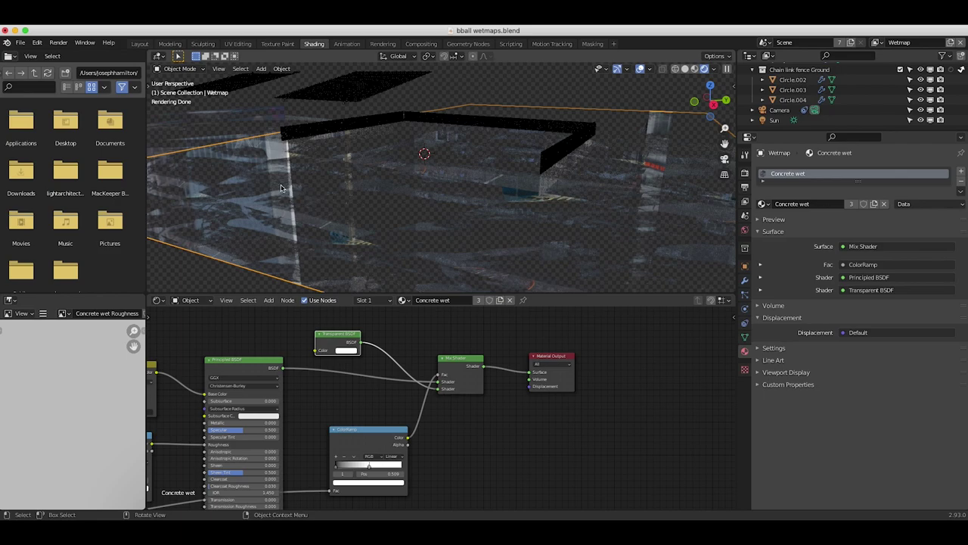
# Return to the Layout workspace's camera view in Solid shading and select the Wetmaps collection
pyautogui.press('z')
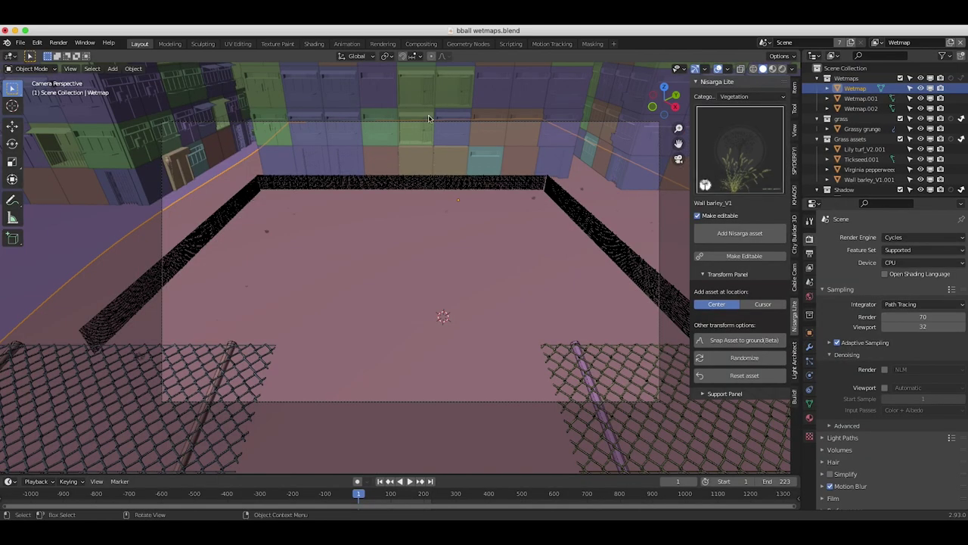
pyautogui.click(846, 78)
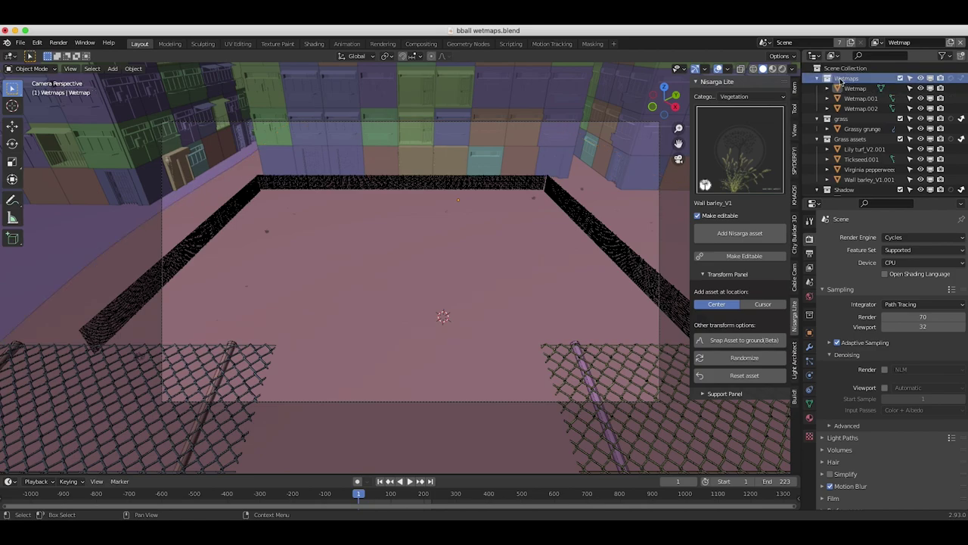
# Switch to the Ground Graffiti view layer and preview the camera view in Rendered shading before going back to Solid
pyautogui.scroll(-5, 845, 121)
pyautogui.scroll(5, 845, 121)
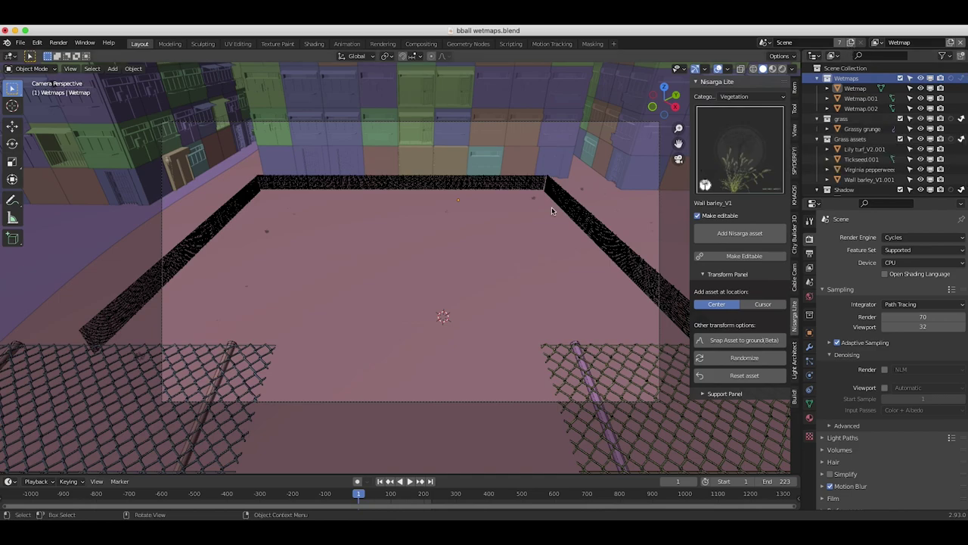
pyautogui.click(877, 42)
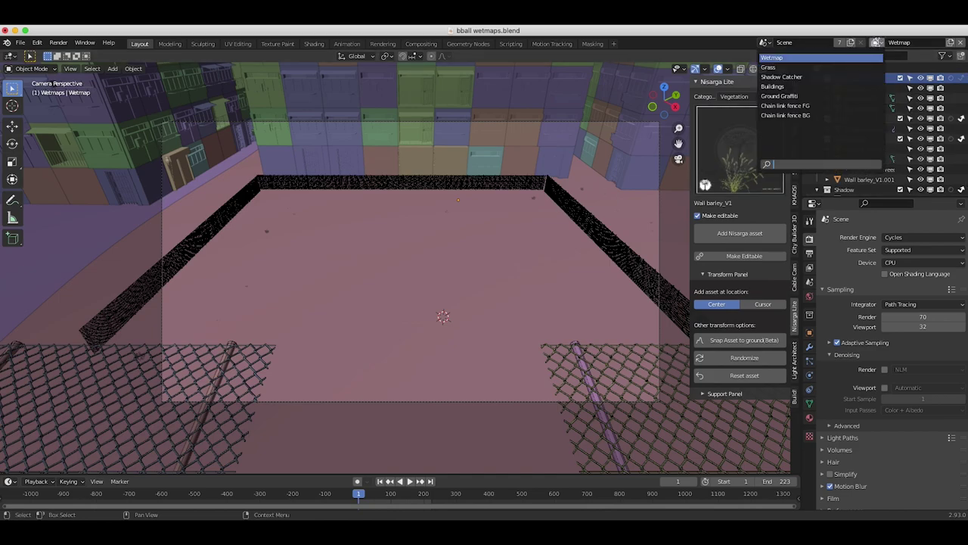
pyautogui.click(784, 96)
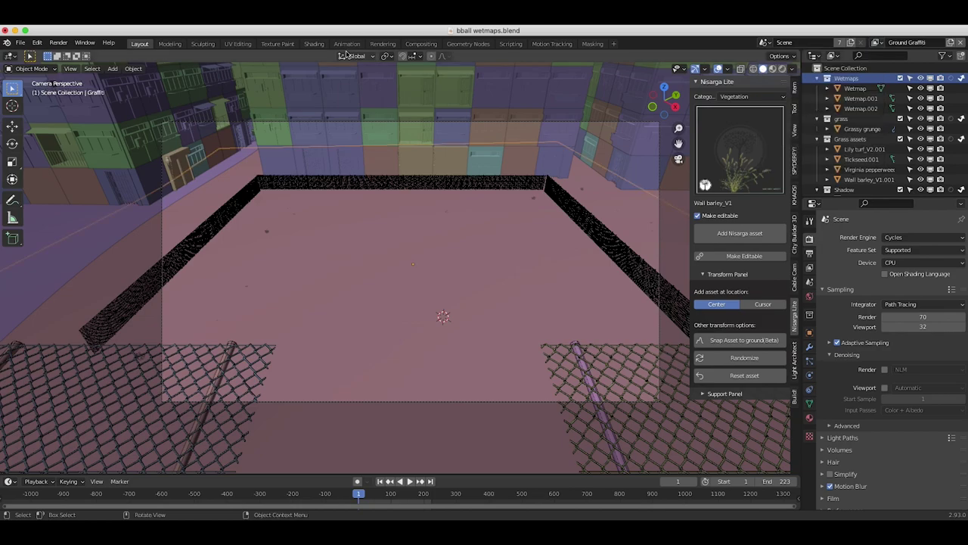
pyautogui.press('z')
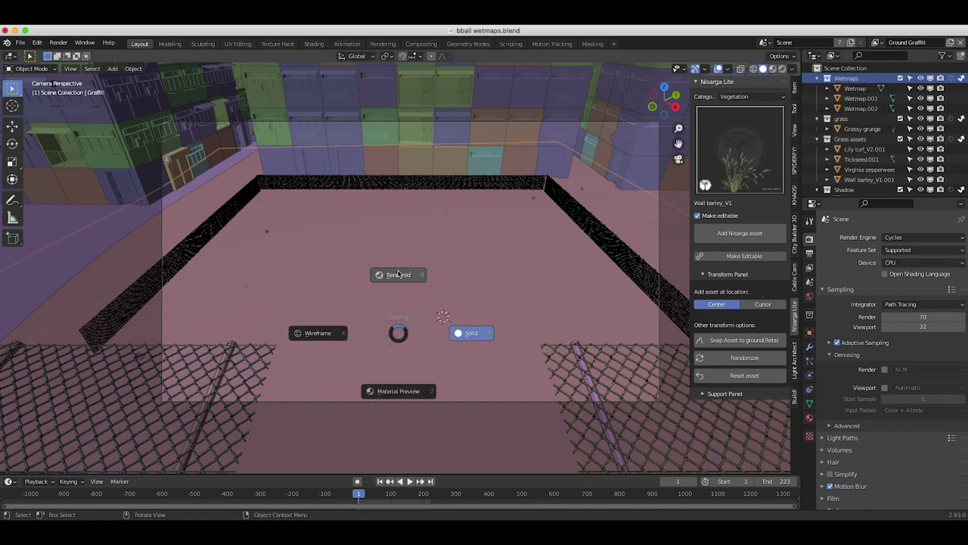
pyautogui.click(395, 275)
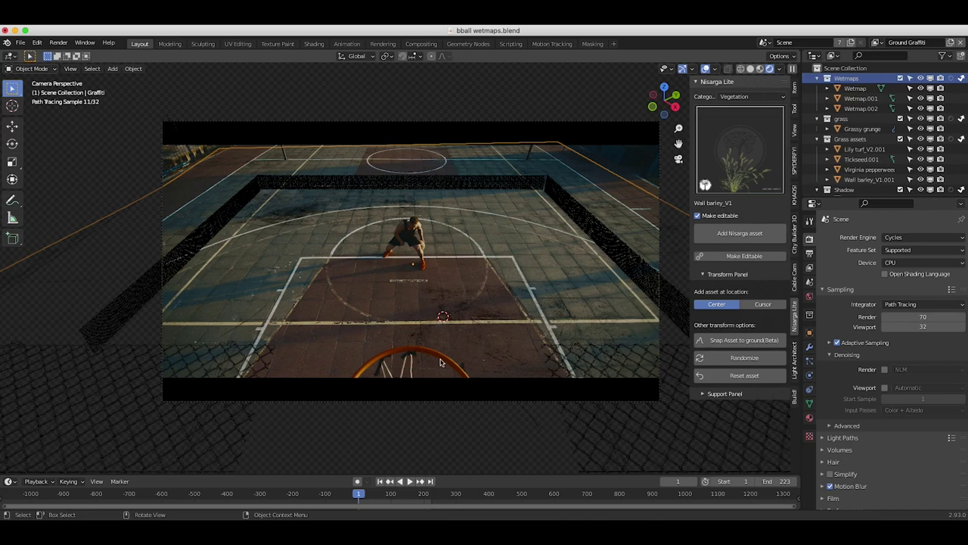
pyautogui.press('z')
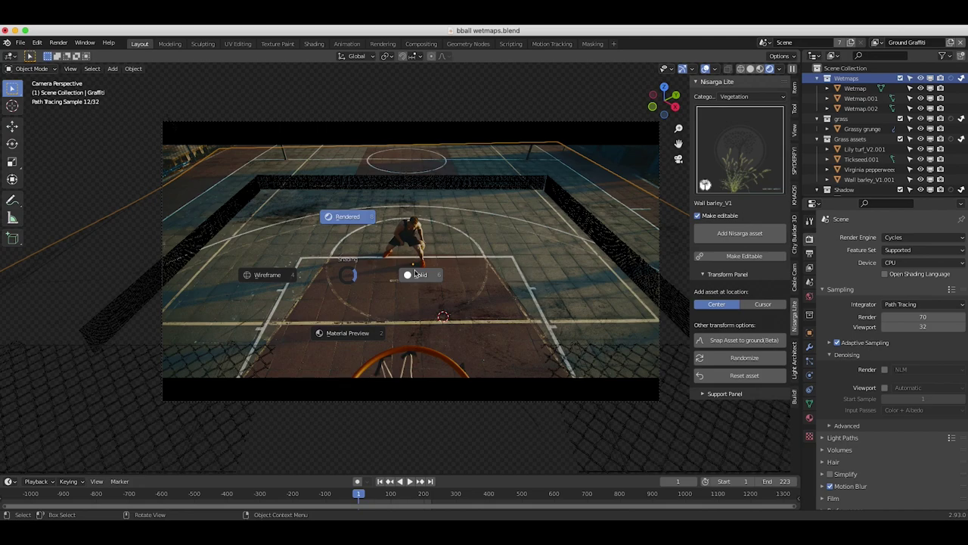
# Open the Shading workspace and examine how the Graffiti grunge material's concrete image feeds the RGB Curves and Principled BSDF
pyautogui.click(314, 40)
pyautogui.click(313, 43)
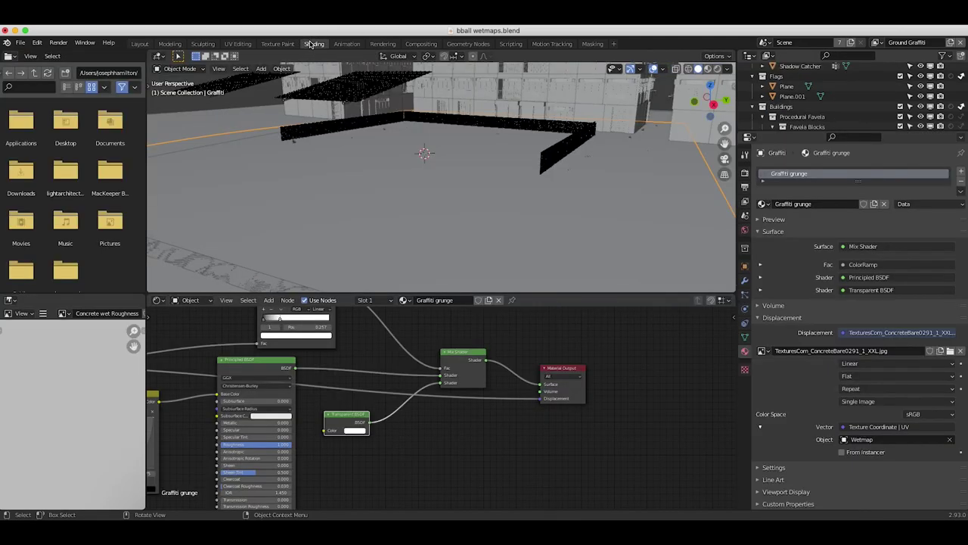
pyautogui.press('Home')
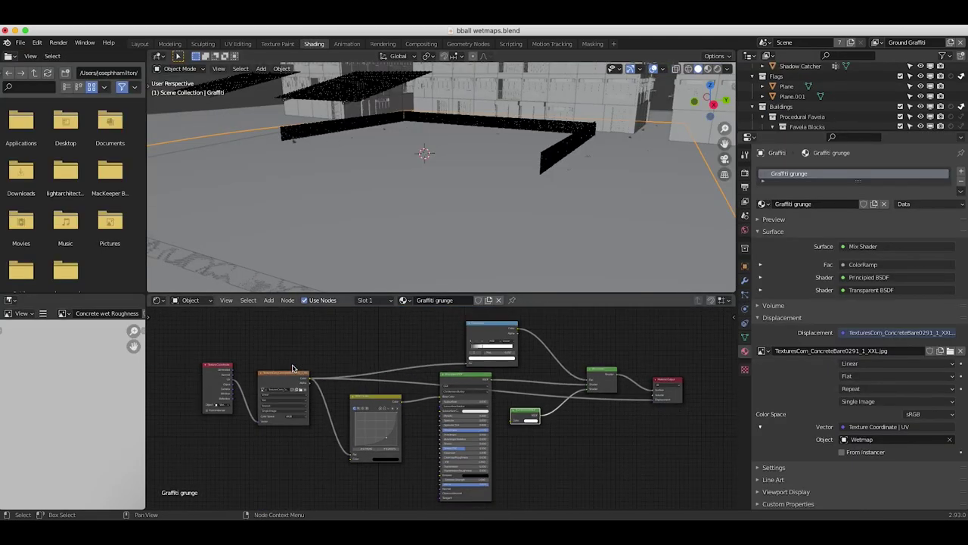
pyautogui.click(372, 399)
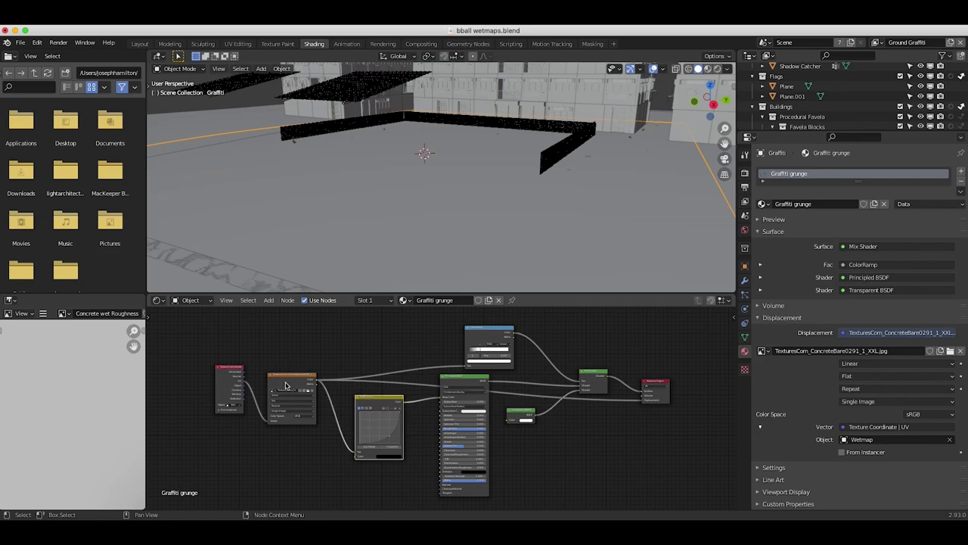
pyautogui.click(459, 382)
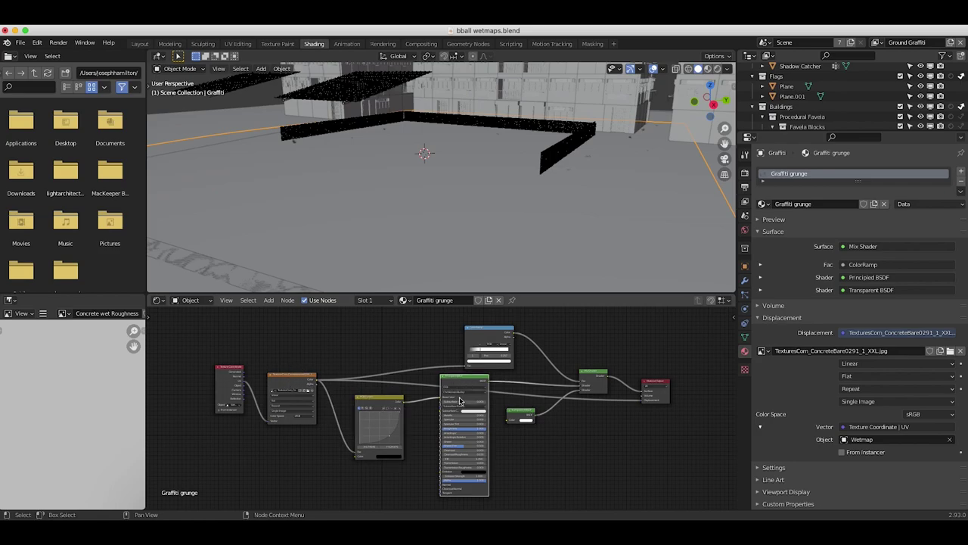
pyautogui.click(299, 376)
# Examine how Graffiti grunge's ColorRamp drives the Mix Shader that blends the Principled BSDF with the Transparent BSDF
pyautogui.click(581, 376)
pyautogui.moveTo(584, 386); pyautogui.dragTo(493, 370, button='middle')
pyautogui.scroll(3, 522, 378)
pyautogui.click(398, 413)
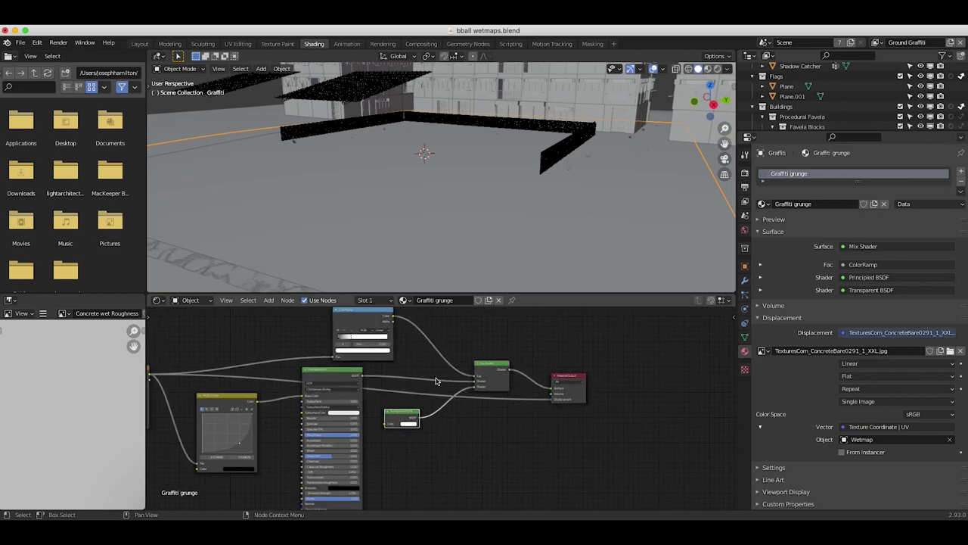
pyautogui.press('Home')
pyautogui.click(567, 383)
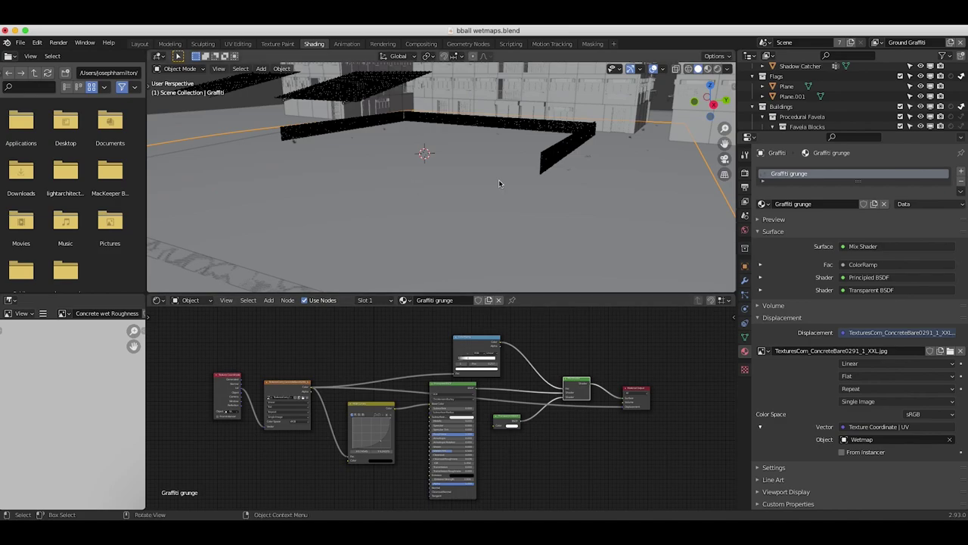
pyautogui.click(508, 422)
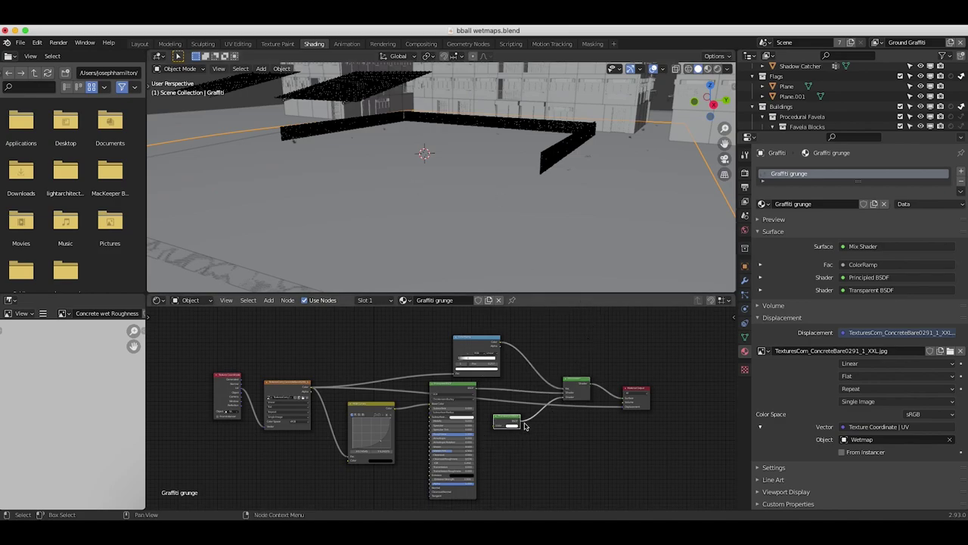
pyautogui.click(476, 340)
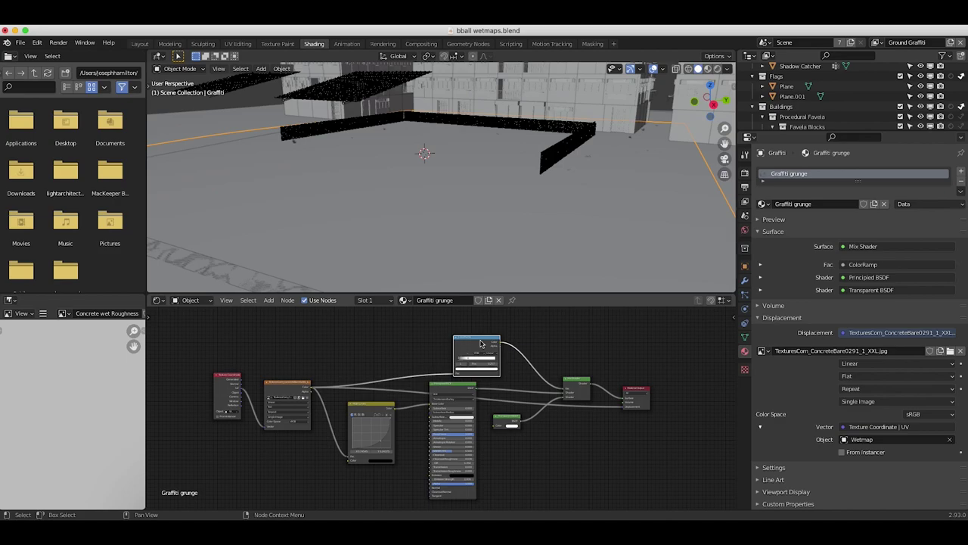
pyautogui.scroll(-2, 416, 363)
pyautogui.scroll(4, 364, 378)
pyautogui.scroll(-2, 363, 377)
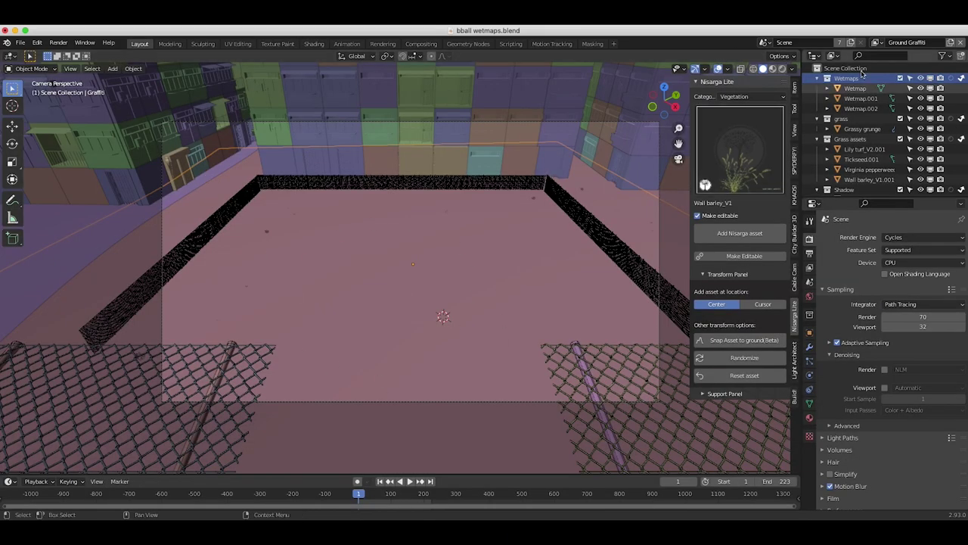
# Switch the Layout workspace to the Chain link fence BG view layer and review the list of view layers
pyautogui.click(875, 43)
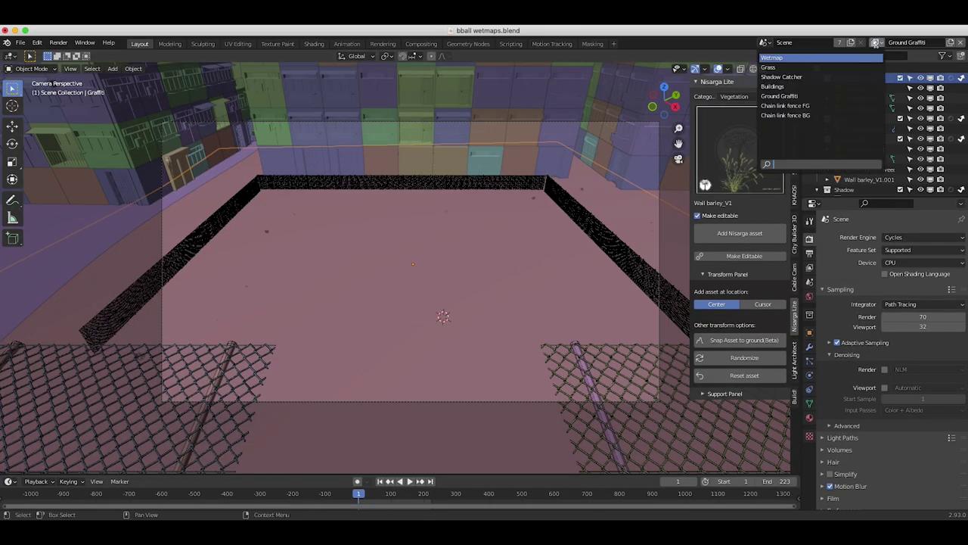
pyautogui.click(819, 114)
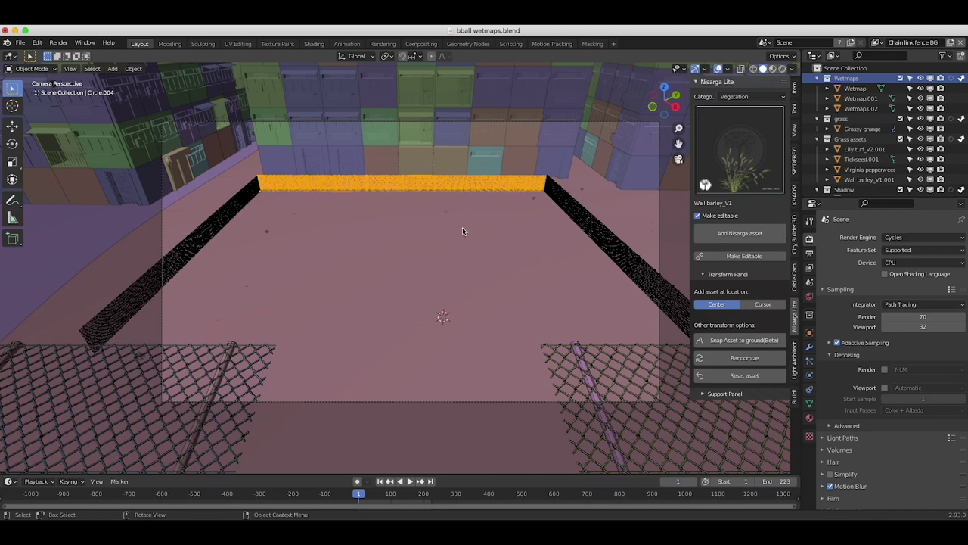
pyautogui.click(878, 42)
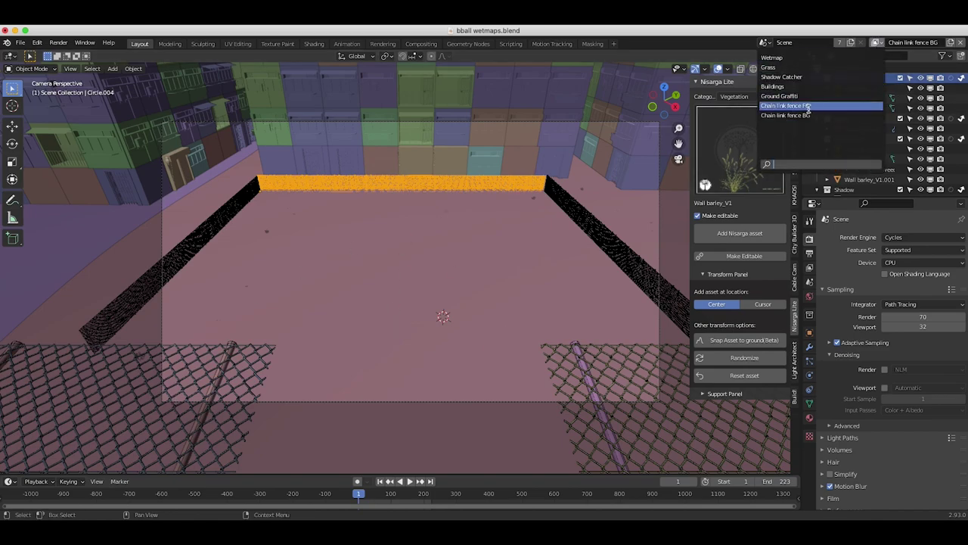
pyautogui.click(877, 41)
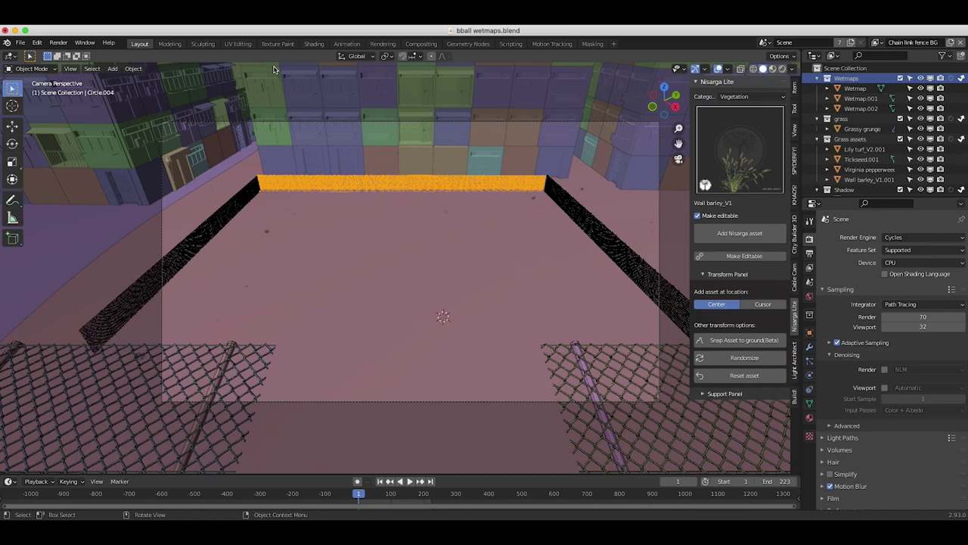
# Switch to the Grass view layer and select the Grassy grunge object
pyautogui.click(876, 43)
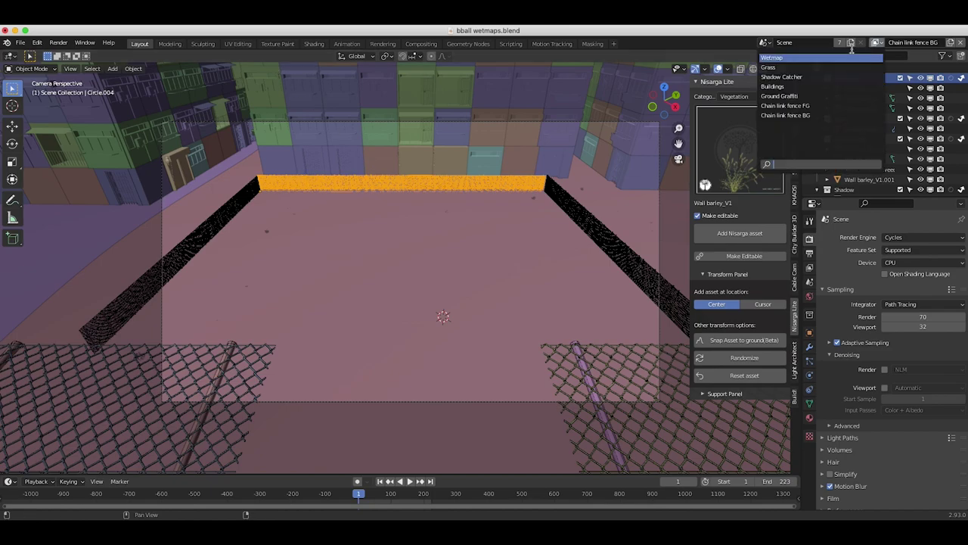
pyautogui.click(784, 67)
pyautogui.click(855, 130)
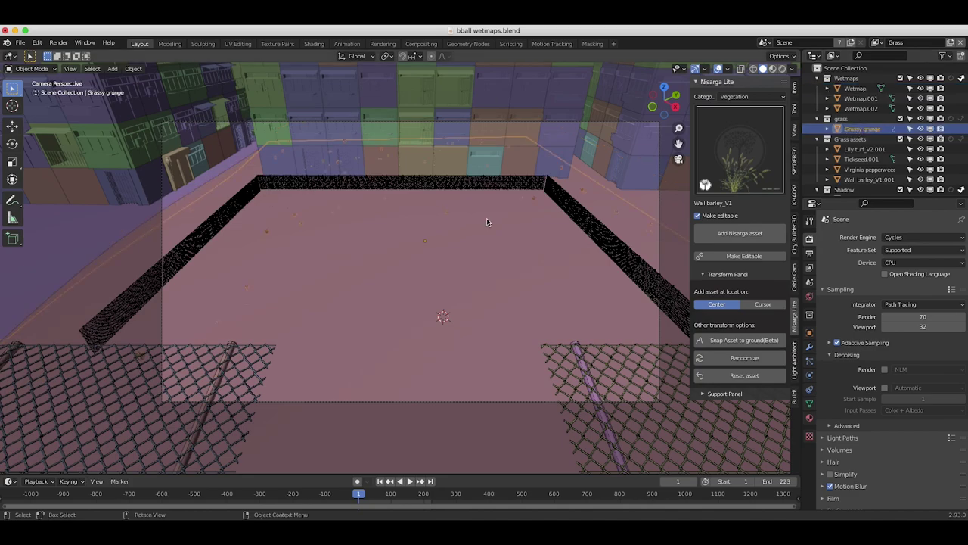
# Browse the Vegetation assets in the Nisarga Lite library and widen the add-on's sidebar slightly
pyautogui.click(731, 98)
pyautogui.click(731, 98)
pyautogui.click(728, 158)
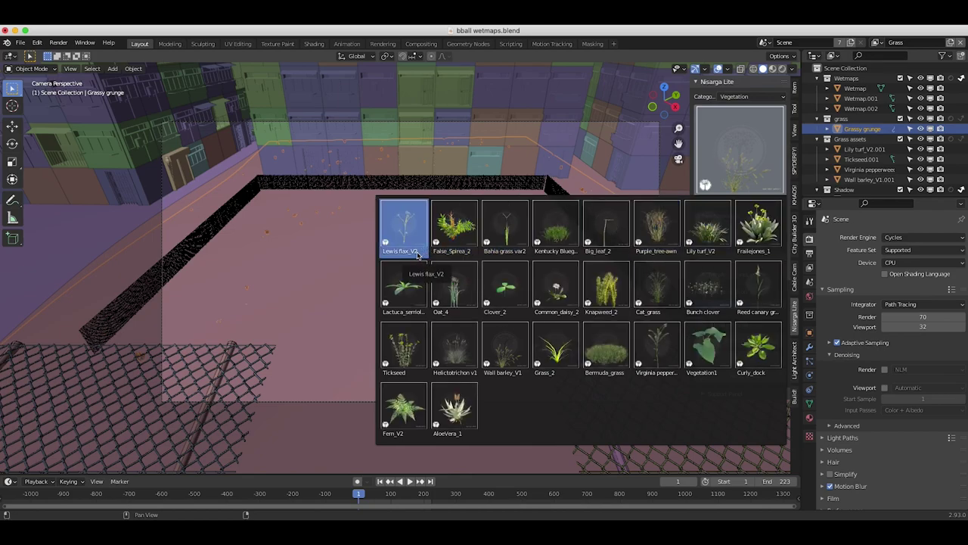
pyautogui.click(750, 161)
pyautogui.moveTo(690, 173); pyautogui.dragTo(667, 175)
pyautogui.click(722, 164)
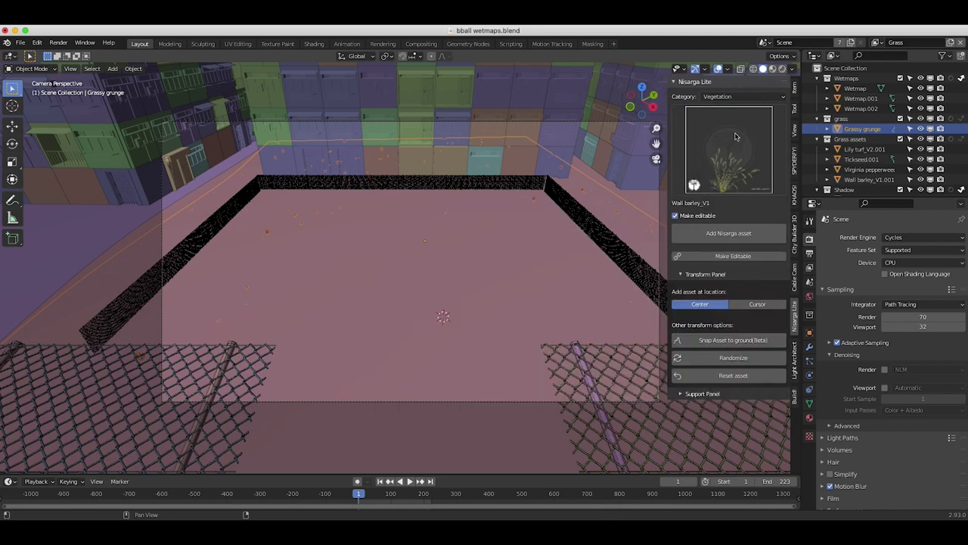
# Set the Nisarga Lite category to Trees and browse its tree assets
pyautogui.click(725, 97)
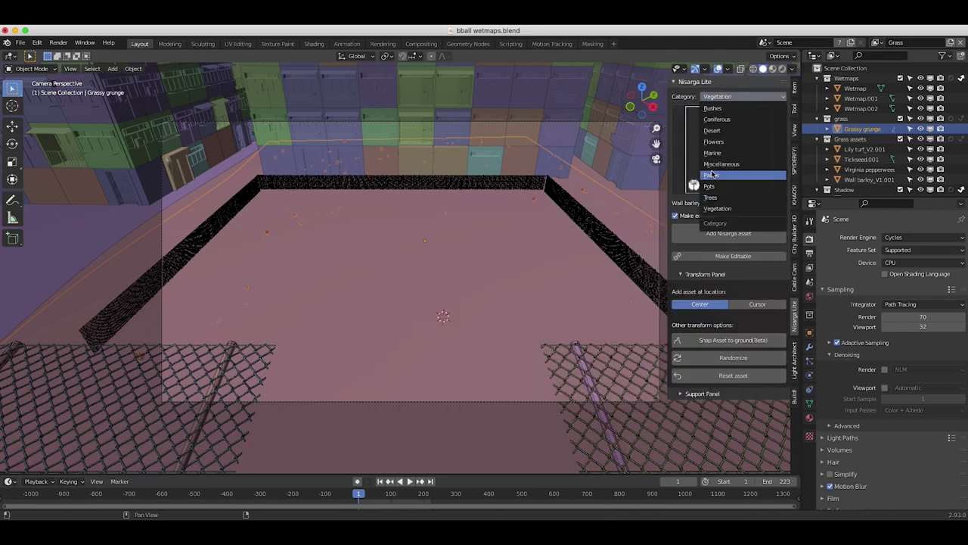
pyautogui.click(727, 197)
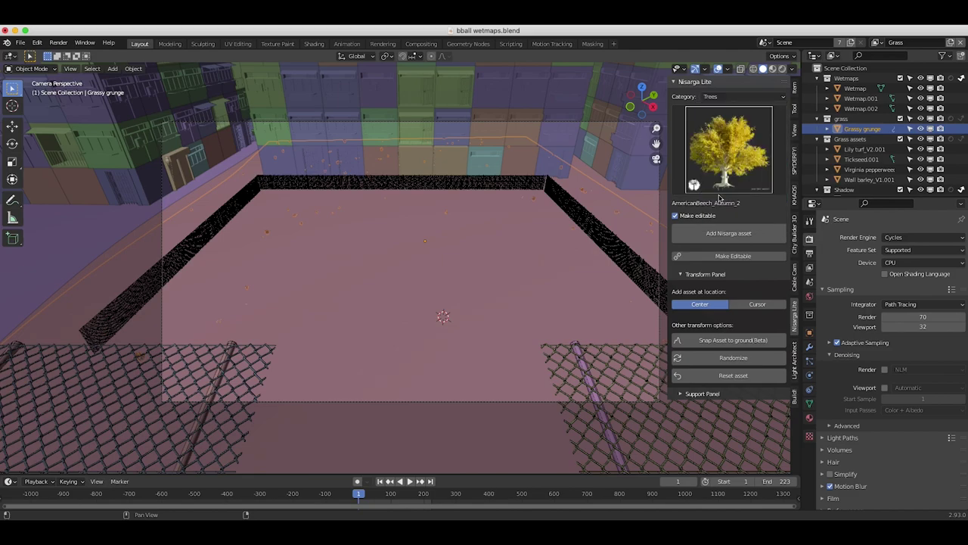
pyautogui.click(728, 163)
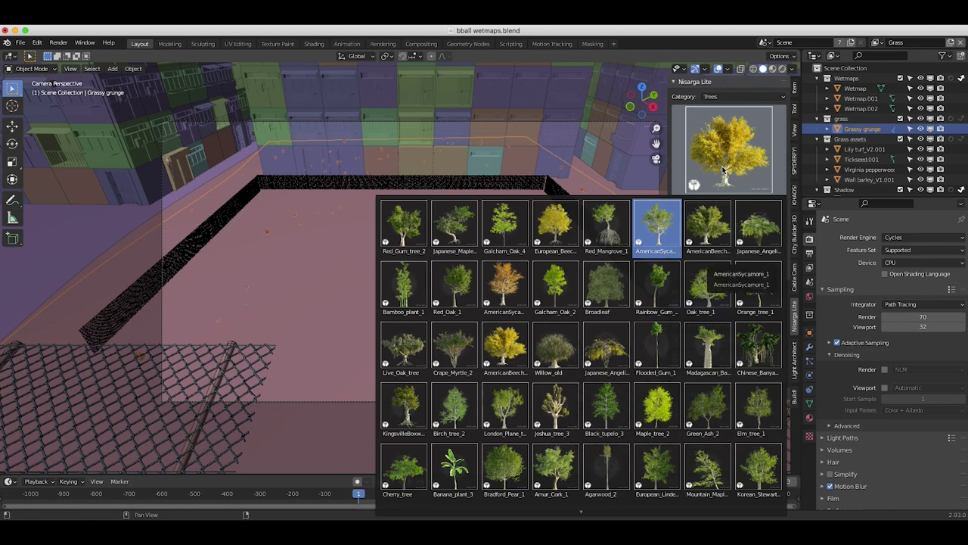
pyautogui.click(723, 170)
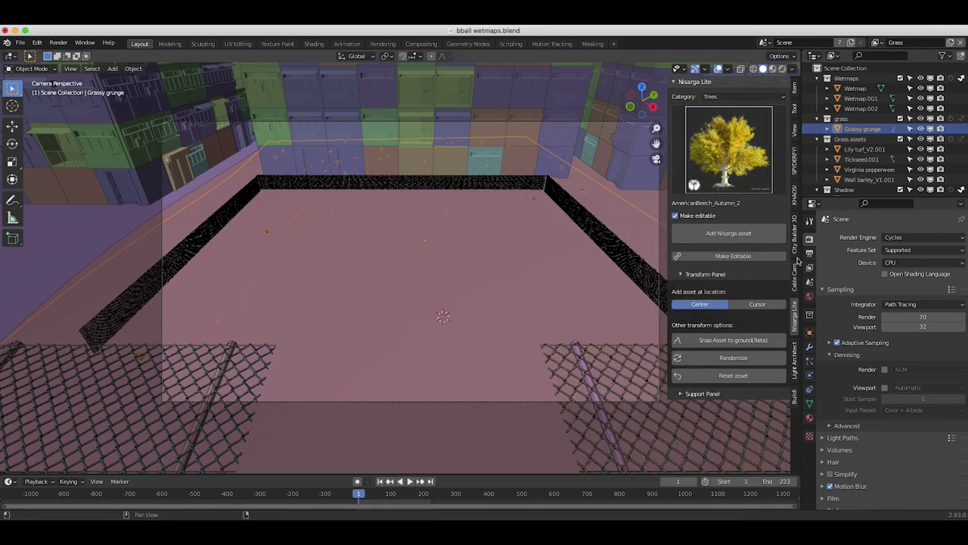
# Set the Grassy grunge particle system's viewport display amount to 45% and turn on Show Emitter for the viewport
pyautogui.click(810, 361)
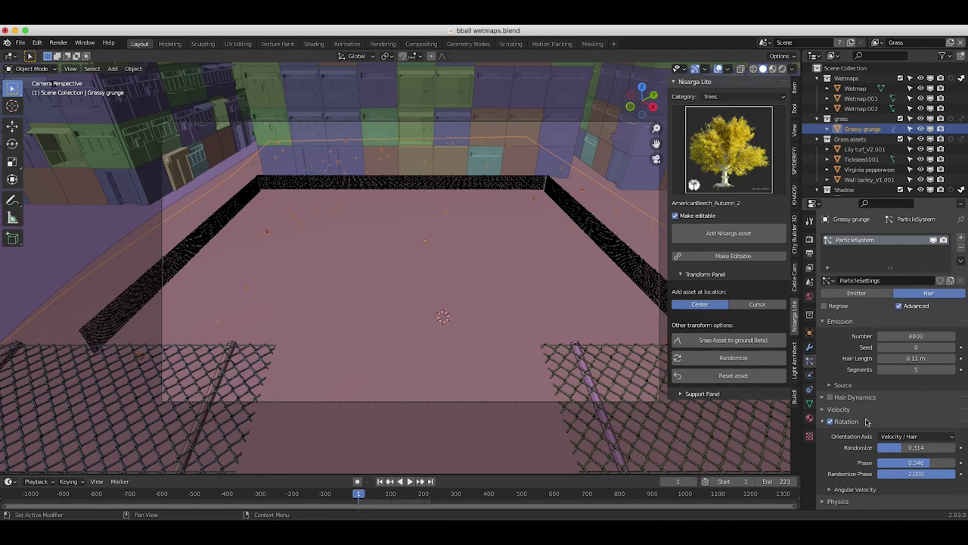
pyautogui.scroll(-10, 867, 420)
pyautogui.scroll(-1, 874, 462)
pyautogui.click(913, 479)
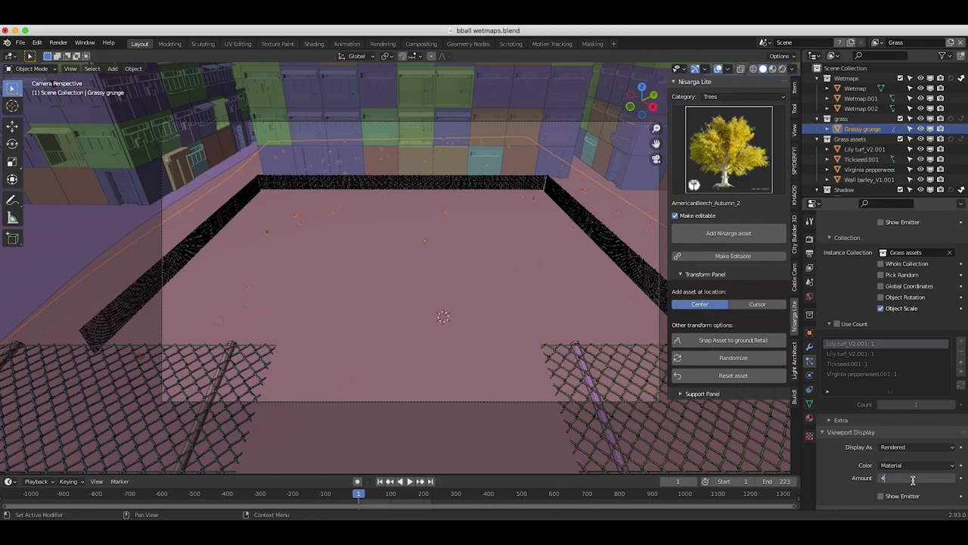
pyautogui.write('45')
pyautogui.press('Return')
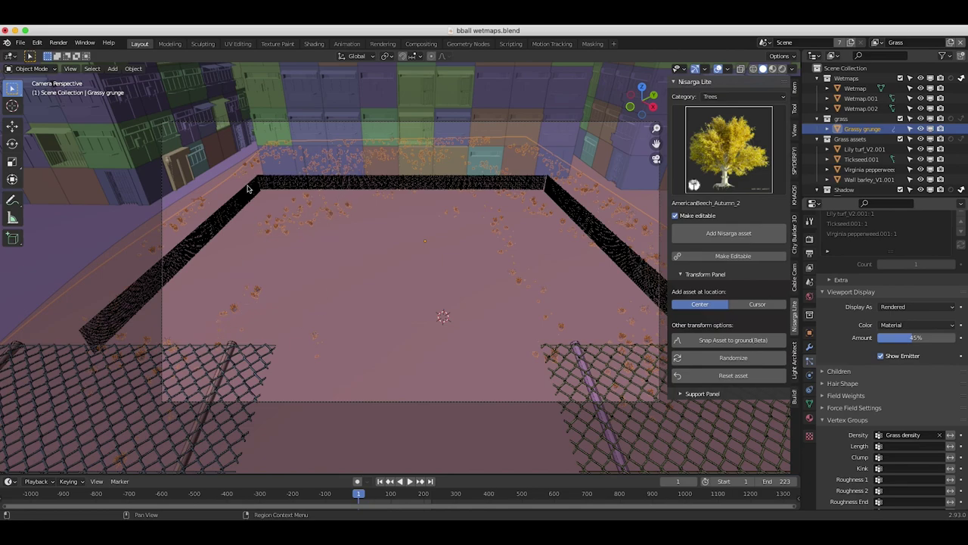
# Examine Grassy grunge's painted grass density in Weight Paint mode and return to Object Mode
pyautogui.click(30, 69)
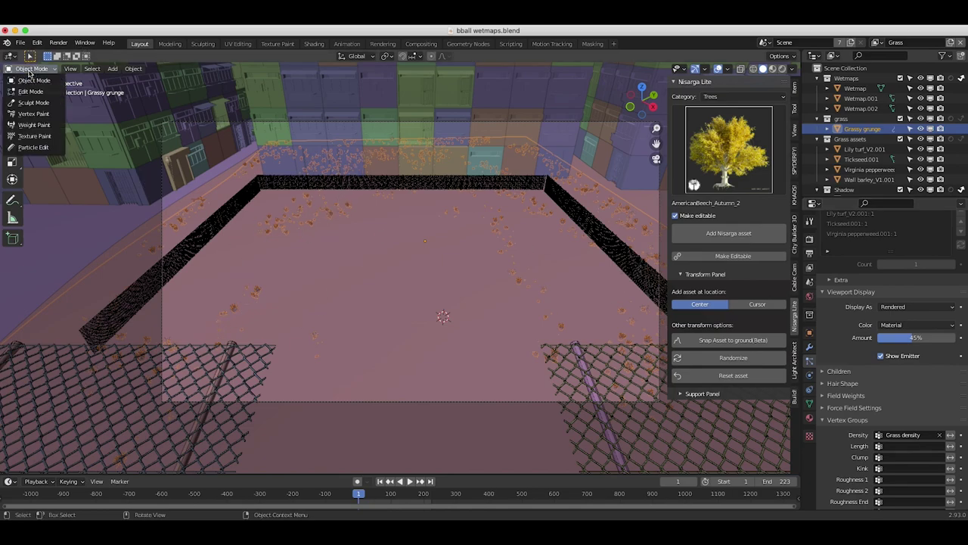
pyautogui.click(28, 126)
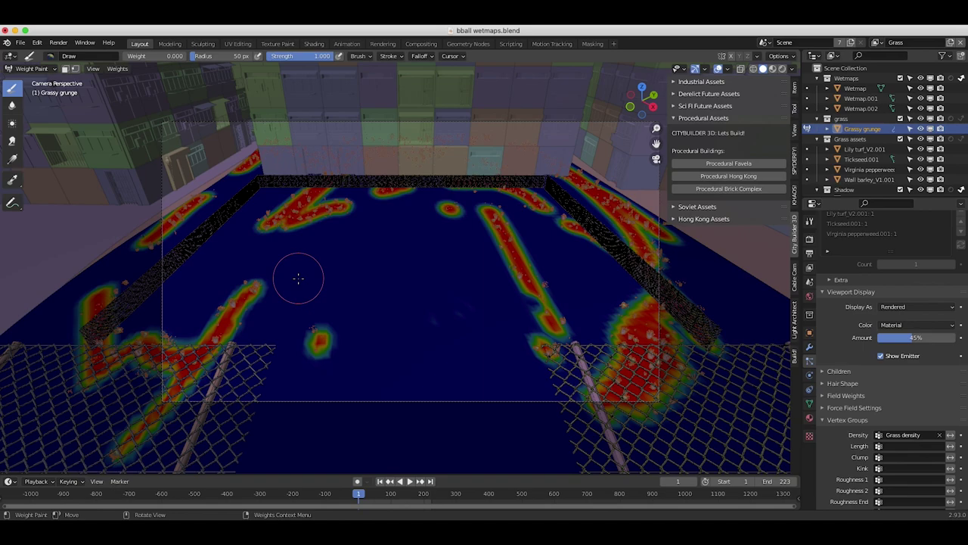
pyautogui.click(45, 69)
pyautogui.click(32, 82)
# Preview the scattered grass over the court footage in Rendered shading
pyautogui.press('z')
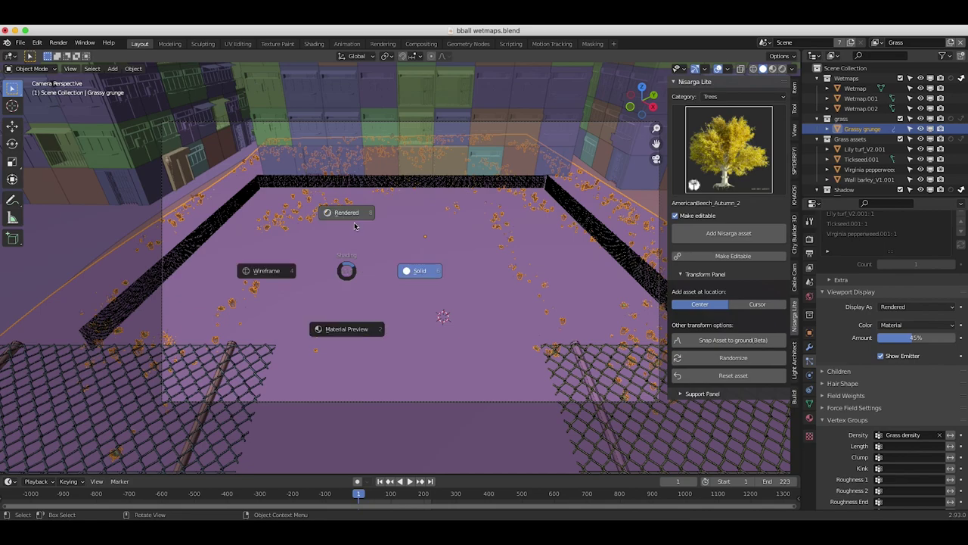
pyautogui.click(352, 221)
pyautogui.click(366, 205)
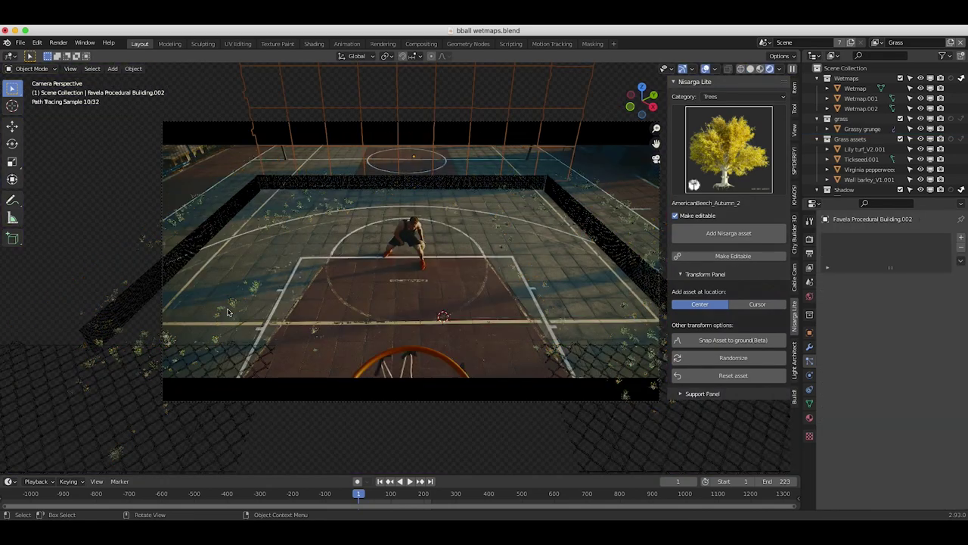
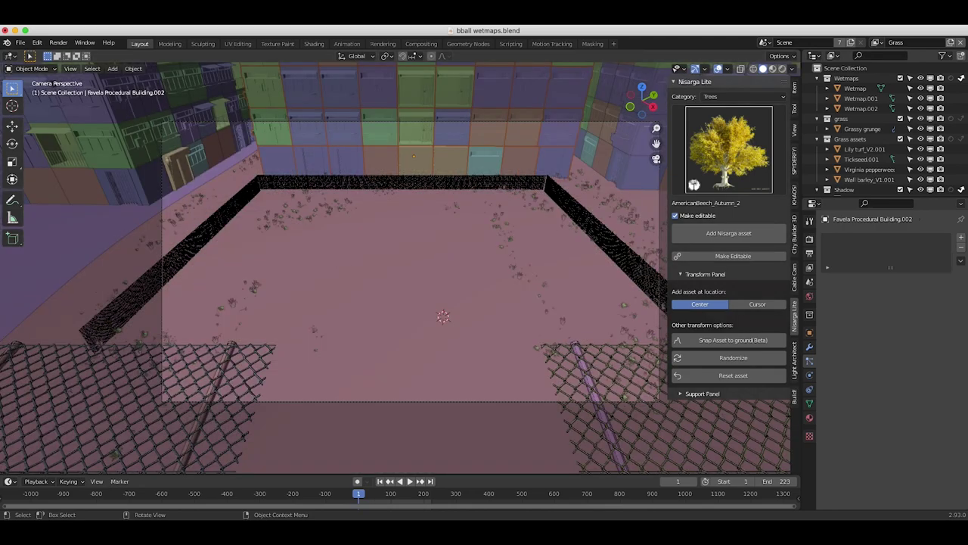
# Switch to the Buildings view layer and examine the three favela buildings around the court from outside the camera view
pyautogui.click(876, 42)
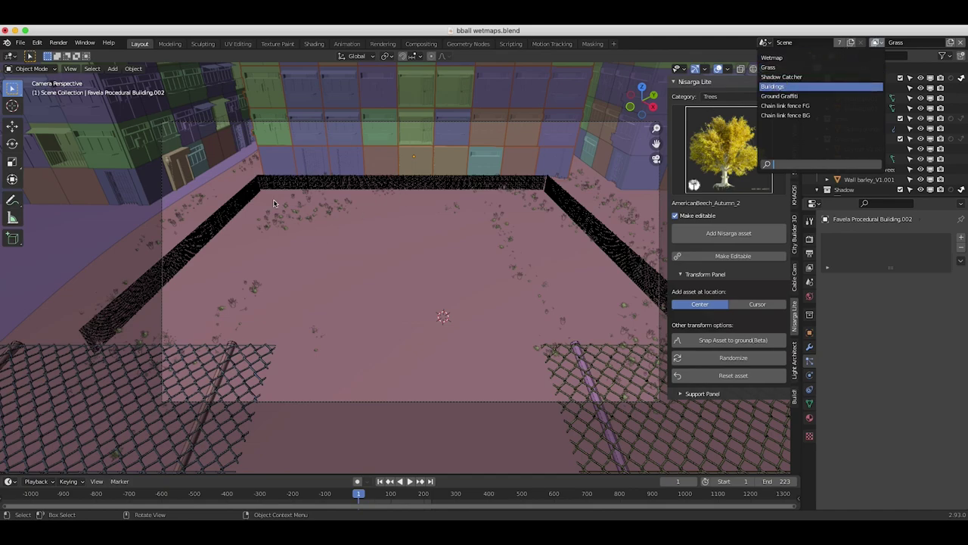
pyautogui.hscroll(5, 460, 191)
pyautogui.hscroll(-8, 459, 190)
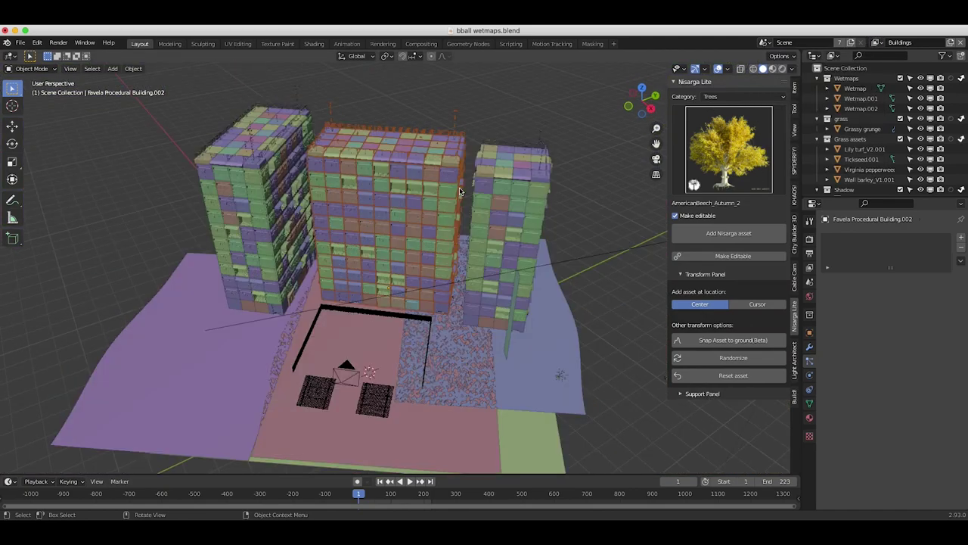
pyautogui.moveTo(459, 191); pyautogui.dragTo(370, 189, button='middle')
pyautogui.hscroll(6, 616, 265)
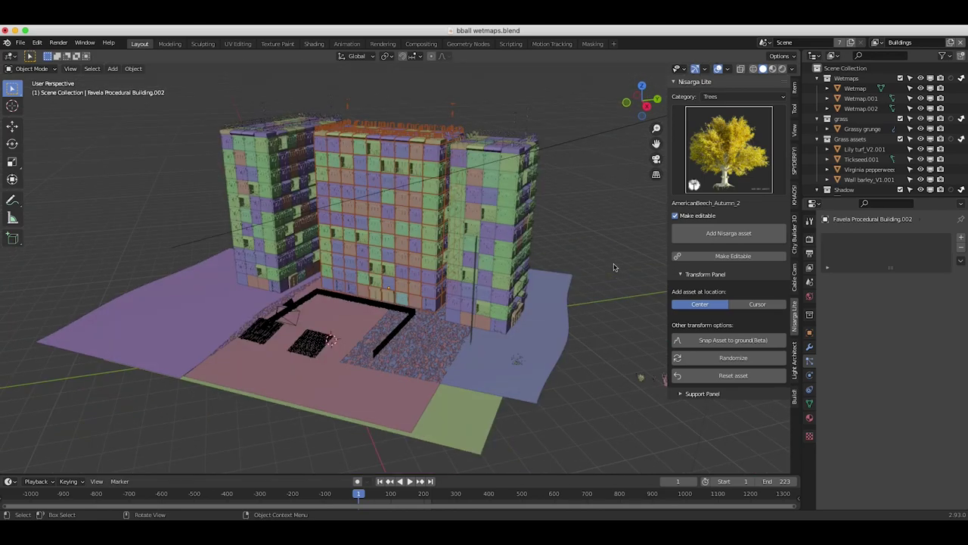
pyautogui.scroll(4, 616, 265)
# Inspect Favela Procedural Building.001's Geometry Nodes modifier settings and the City Builder 3D procedural building options
pyautogui.click(514, 234)
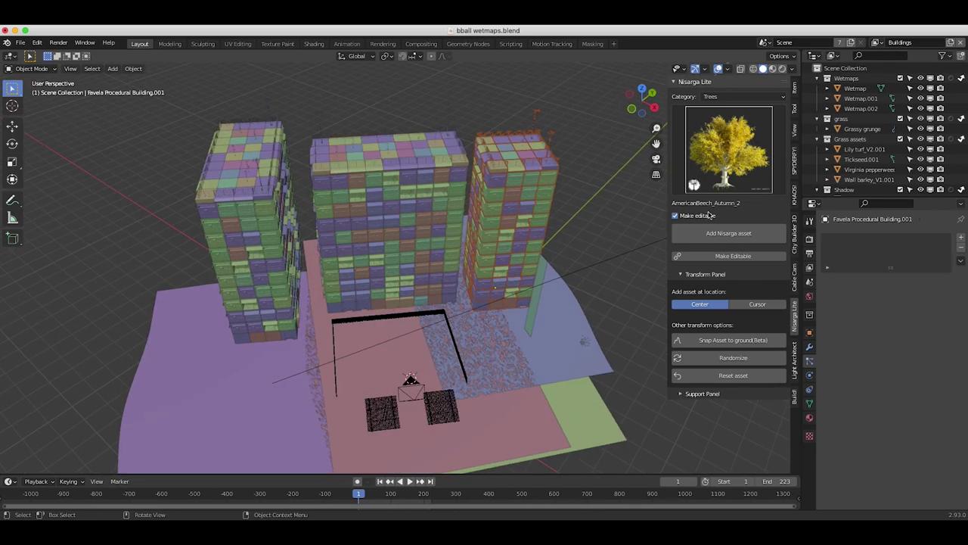
pyautogui.click(795, 233)
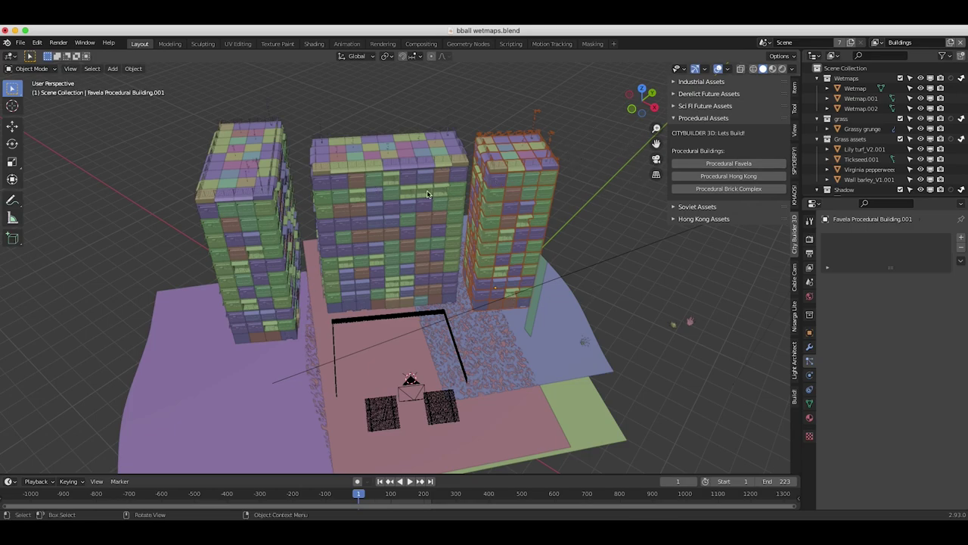
pyautogui.click(809, 347)
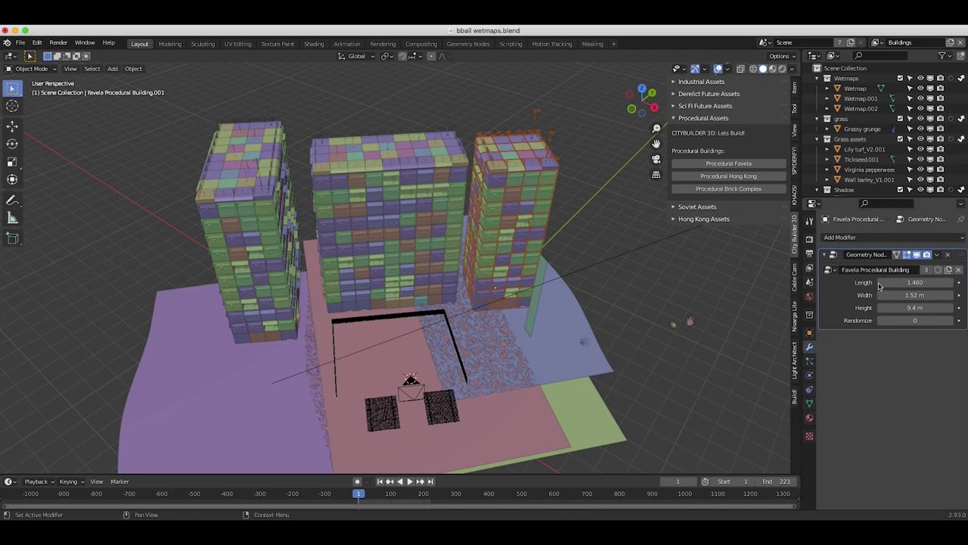
# Try enlarging Favela Procedural Building.001 with a height of 20.4 m, a length of 10.330 and a width of 3.53 m
pyautogui.click(915, 307)
pyautogui.write('20.4')
pyautogui.press('Return')
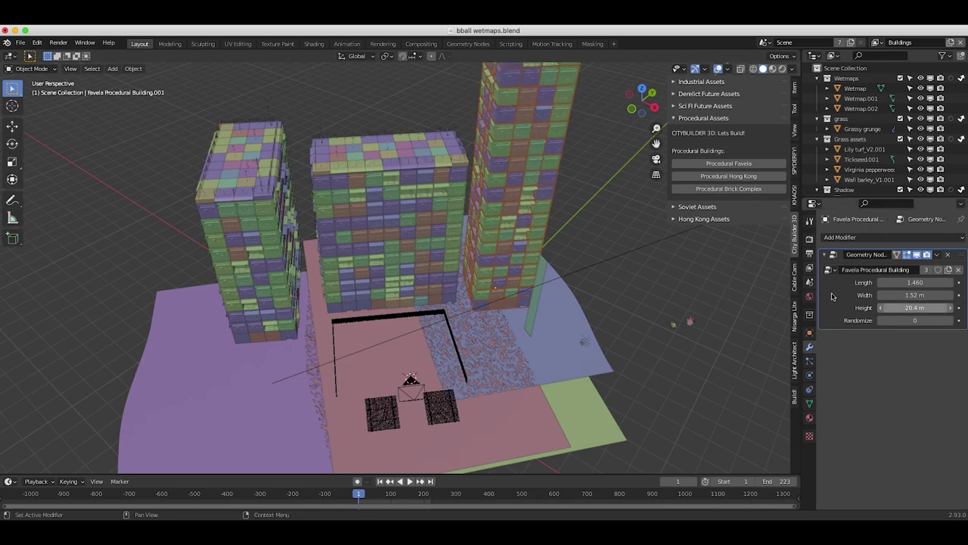
pyautogui.moveTo(389, 254); pyautogui.dragTo(762, 277, button='middle')
pyautogui.scroll(-3, 389, 212)
pyautogui.moveTo(915, 295); pyautogui.dragTo(931, 282)
pyautogui.moveTo(492, 227); pyautogui.dragTo(391, 187, button='middle')
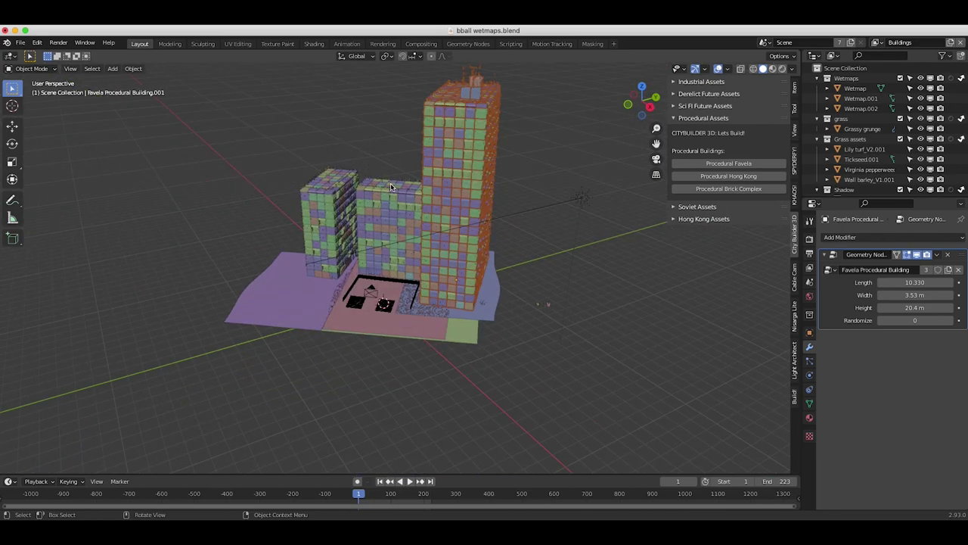
pyautogui.moveTo(503, 108); pyautogui.dragTo(515, 189, button='middle')
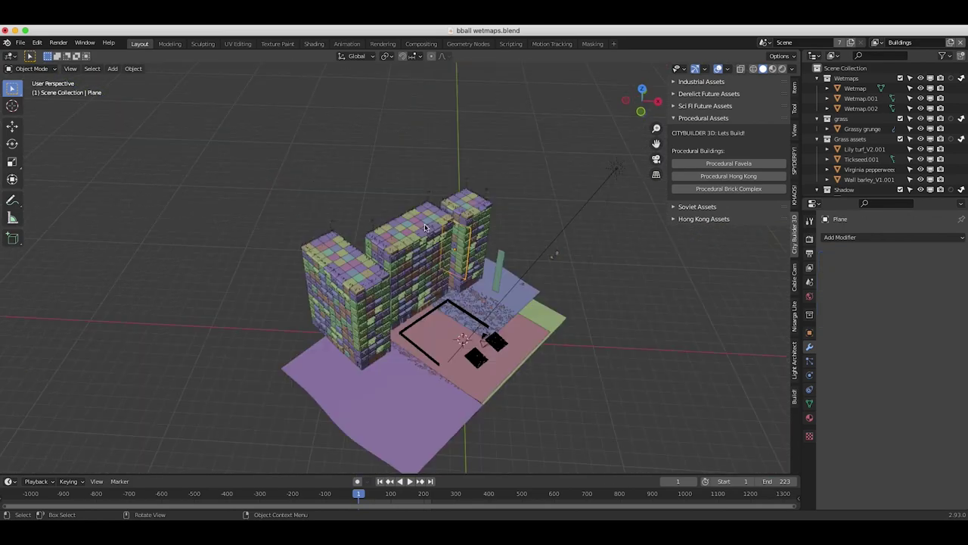
pyautogui.scroll(2, 354, 174)
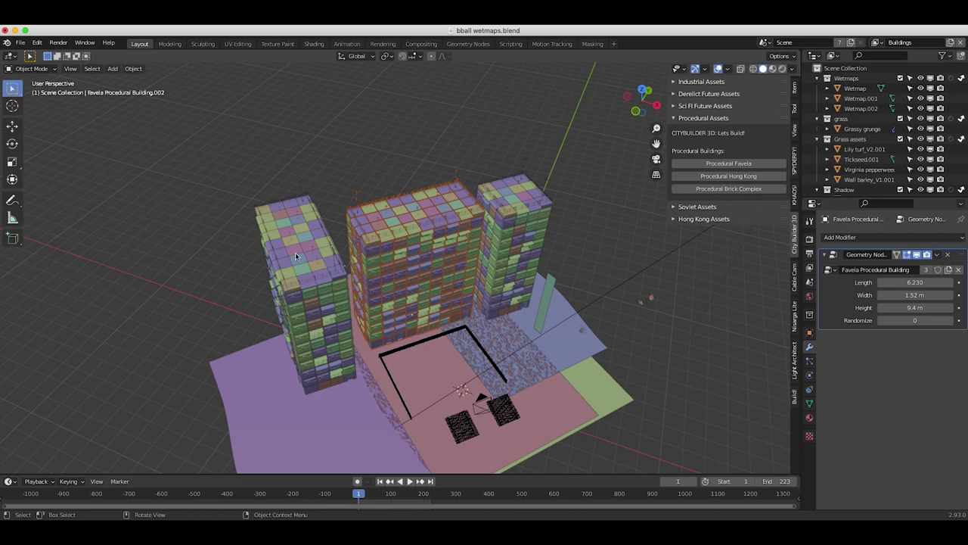
# Switch to the Shadow Catcher view layer, look through the camera and show the Shadow Catcher object's visibility settings
pyautogui.click(880, 44)
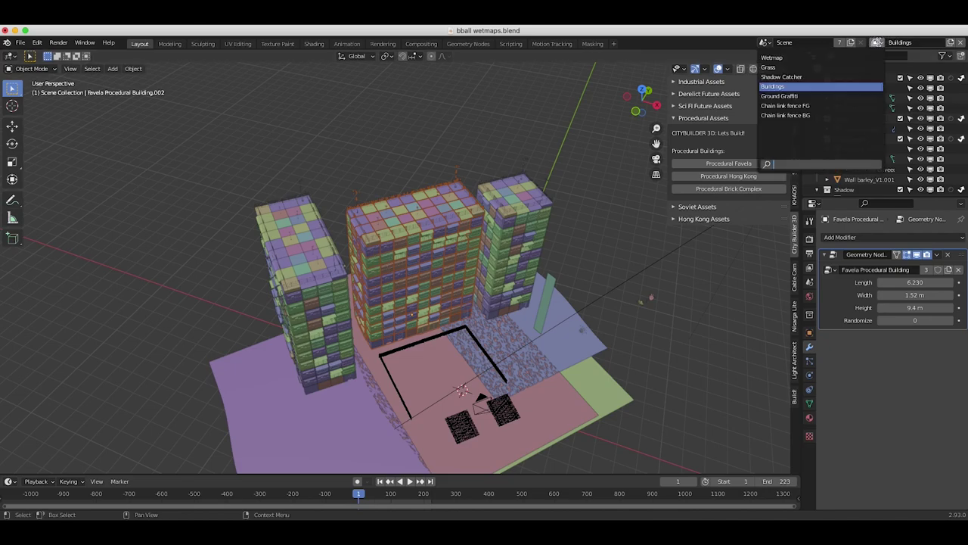
pyautogui.click(787, 78)
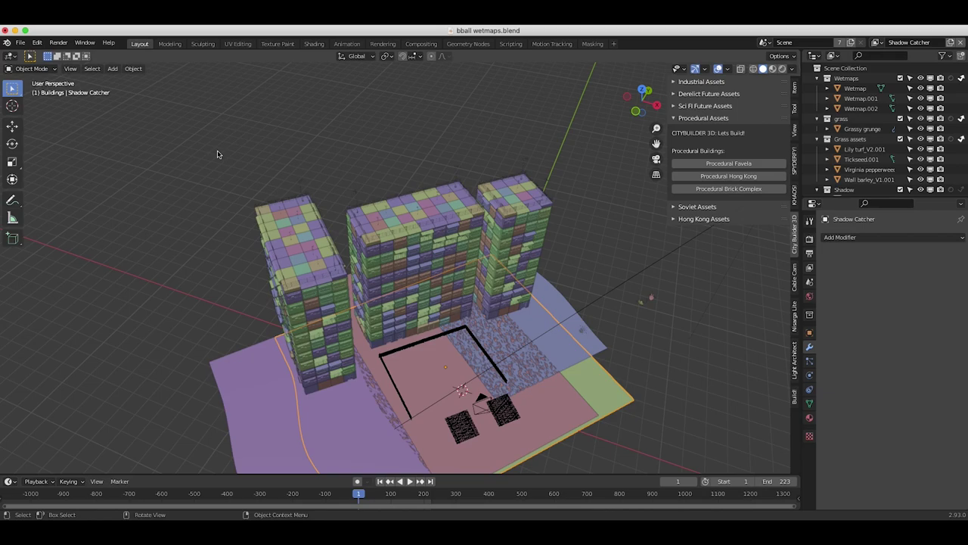
pyautogui.press('KP_0')
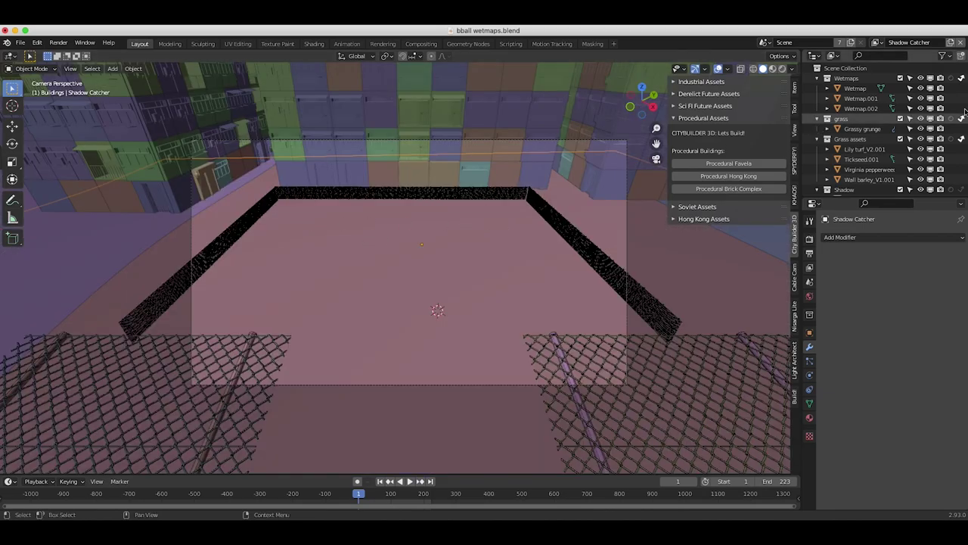
pyautogui.click(810, 333)
pyautogui.scroll(-10, 871, 395)
pyautogui.scroll(-5, 871, 396)
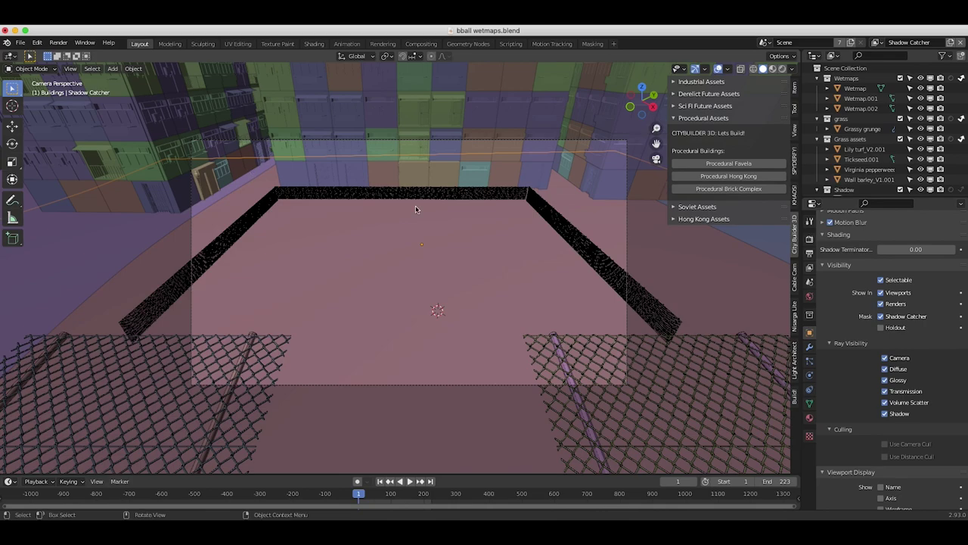
# Preview the buildings' shadows over the court footage in Rendered shading and return to Solid shading
pyautogui.press('z')
pyautogui.click(414, 177)
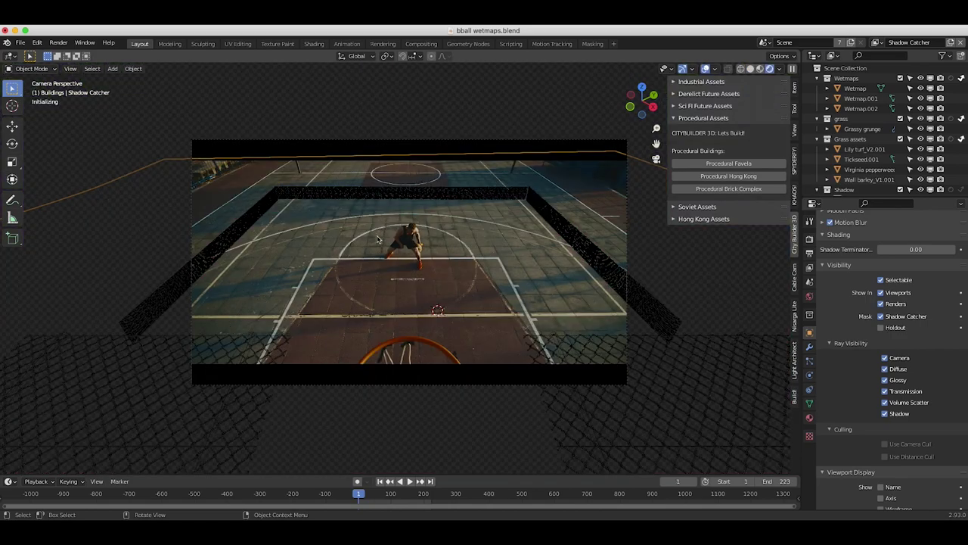
pyautogui.scroll(1, 498, 179)
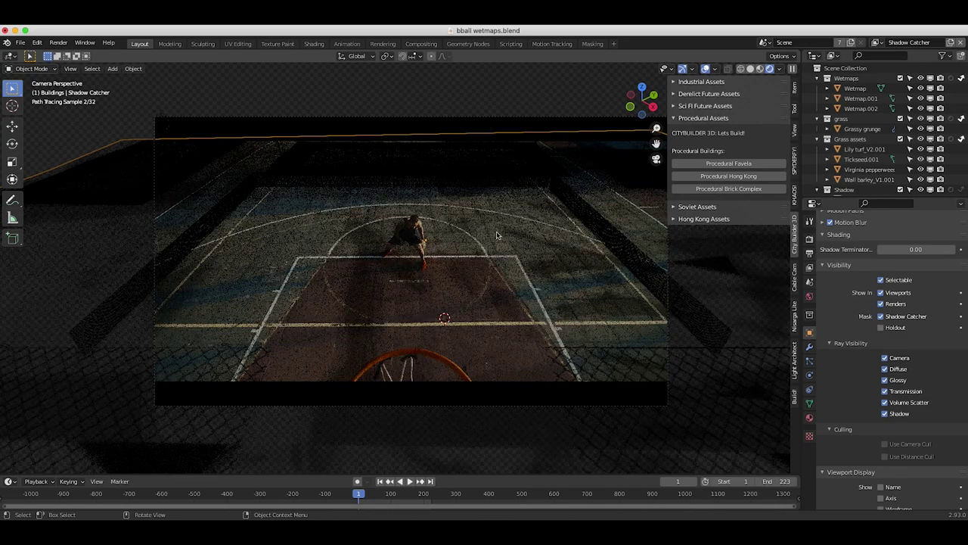
pyautogui.press('z')
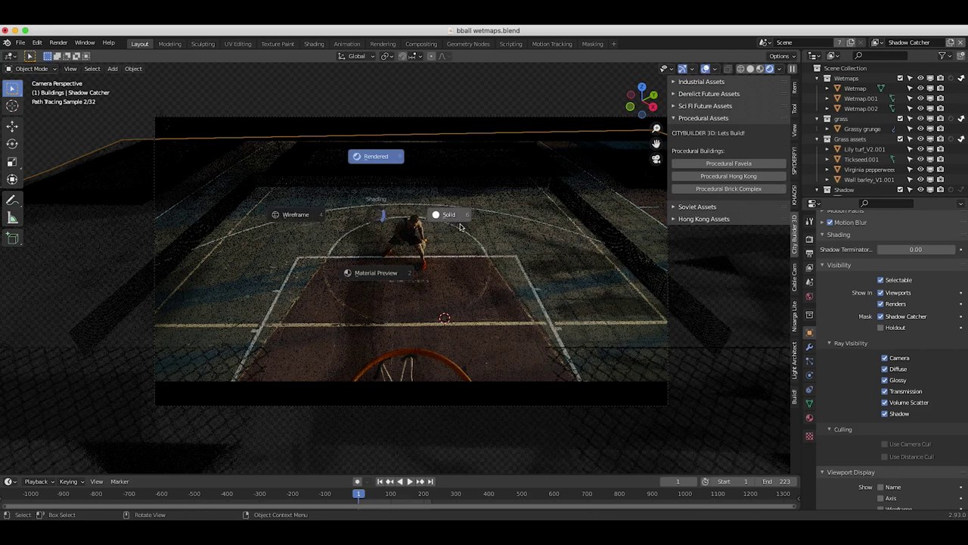
pyautogui.click(446, 215)
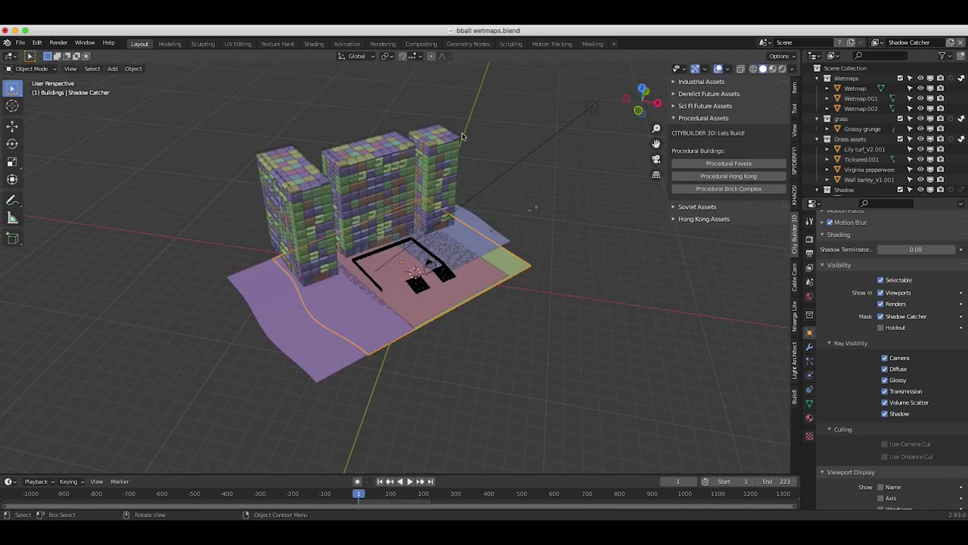
# Select the Sun light and inspect the World surface settings with the canary_wharf_4k.hdr environment image
pyautogui.moveTo(463, 137); pyautogui.dragTo(304, 194, button='middle')
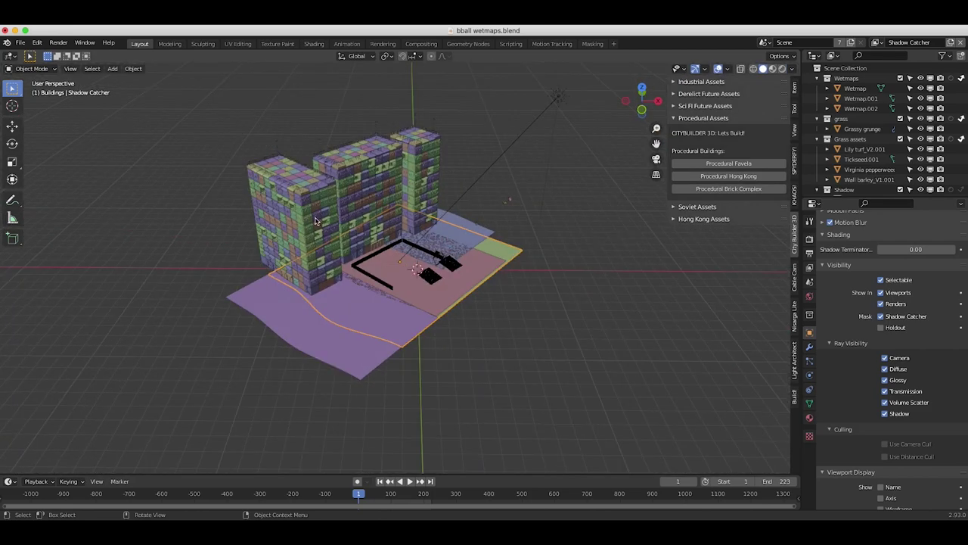
pyautogui.click(560, 97)
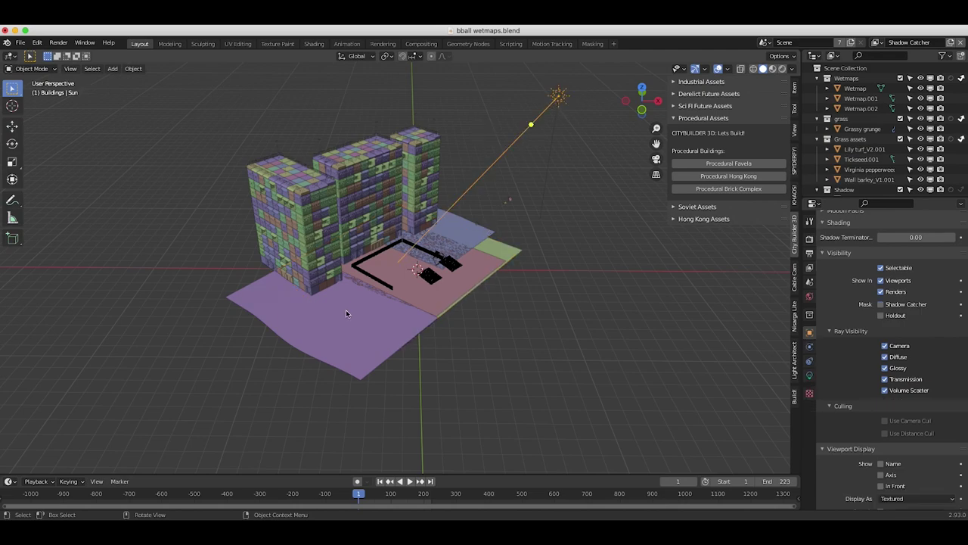
pyautogui.click(809, 297)
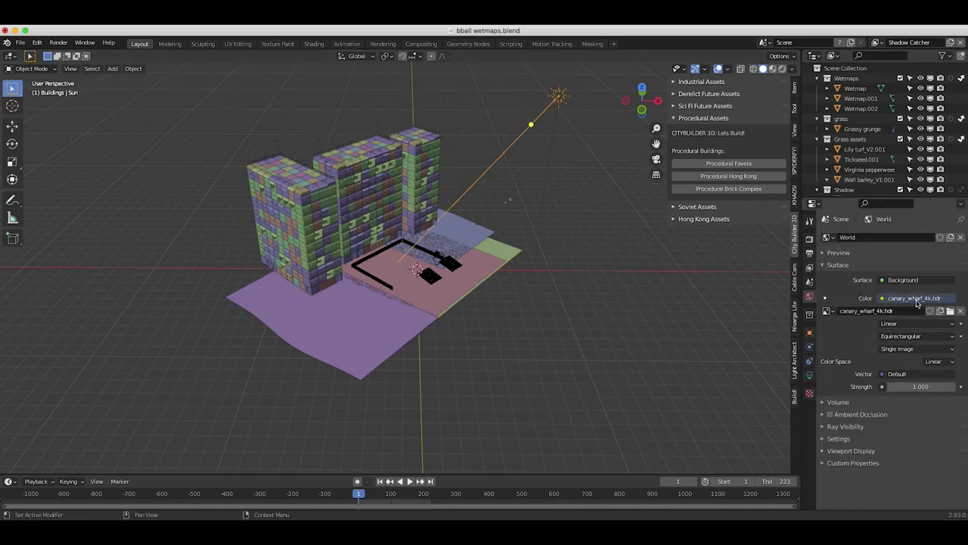
# Compare the scene with the court footage through the camera in Wireframe shading, and view the whole layout from outside
pyautogui.click(69, 68)
pyautogui.moveTo(96, 187)
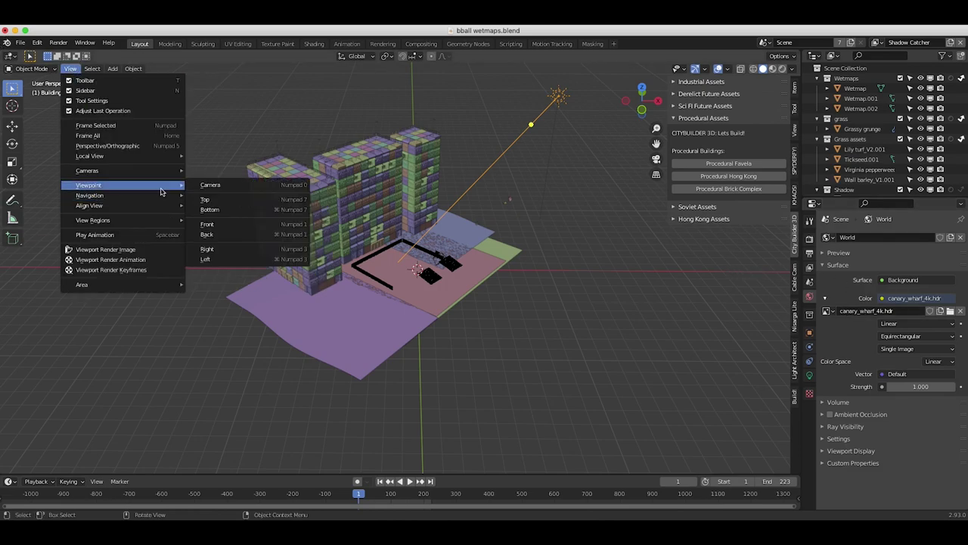
pyautogui.click(216, 186)
pyautogui.press('z')
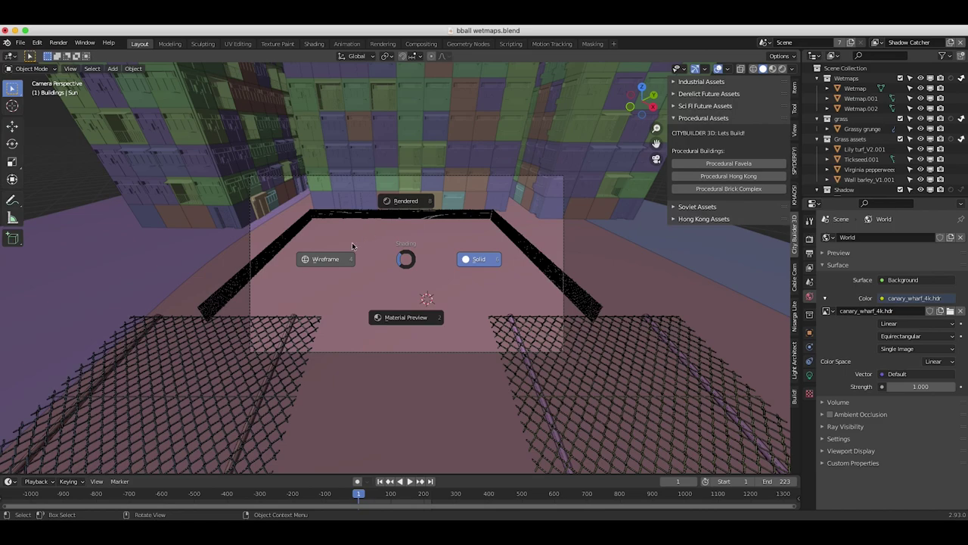
pyautogui.click(338, 261)
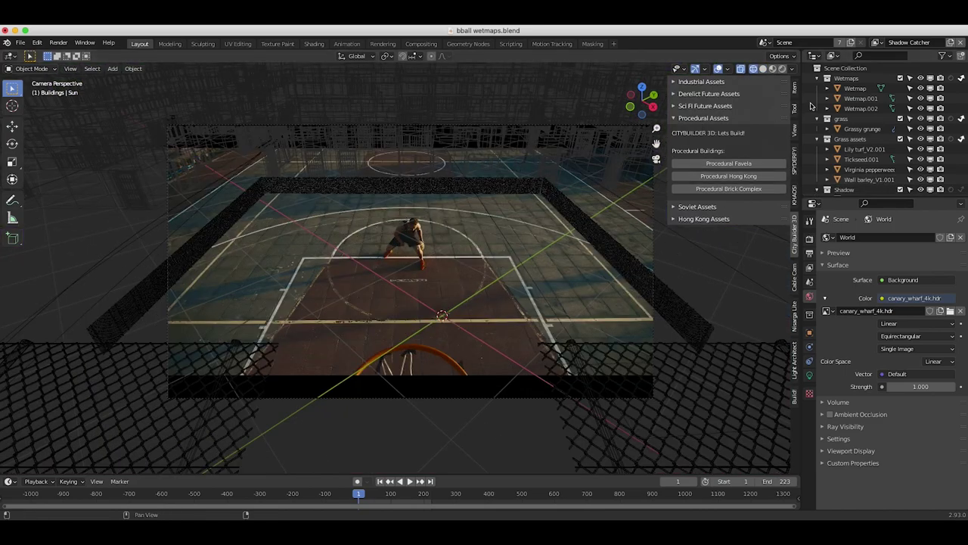
pyautogui.scroll(-4, 405, 195)
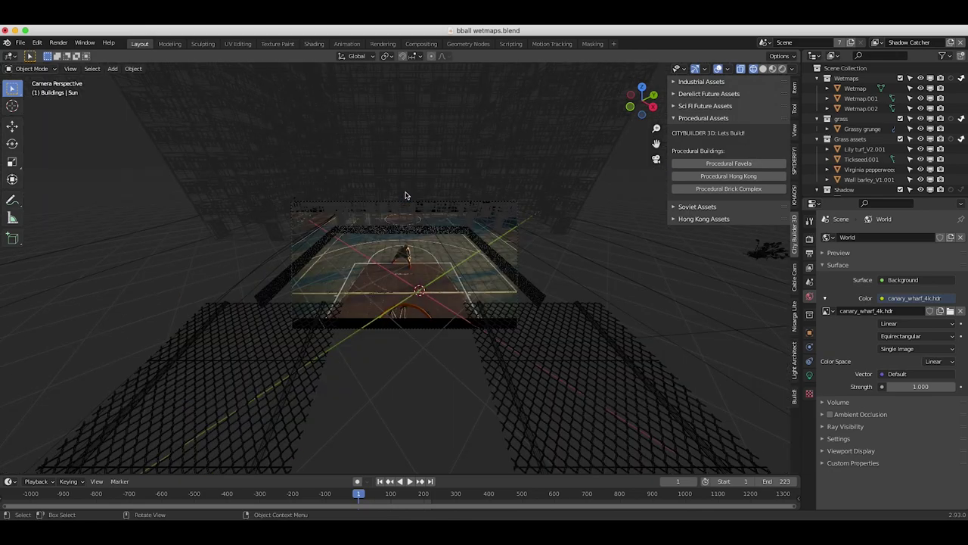
pyautogui.moveTo(405, 195); pyautogui.dragTo(601, 194, button='middle')
pyautogui.scroll(-5, 601, 195)
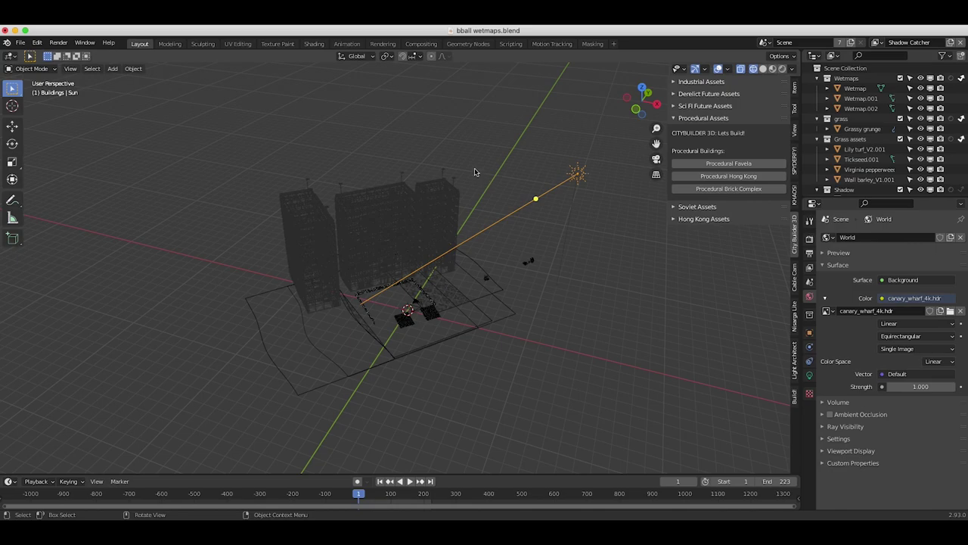
# Open the Compositing workspace and examine the full node tree that layers the render passes over the footage
pyautogui.click(422, 44)
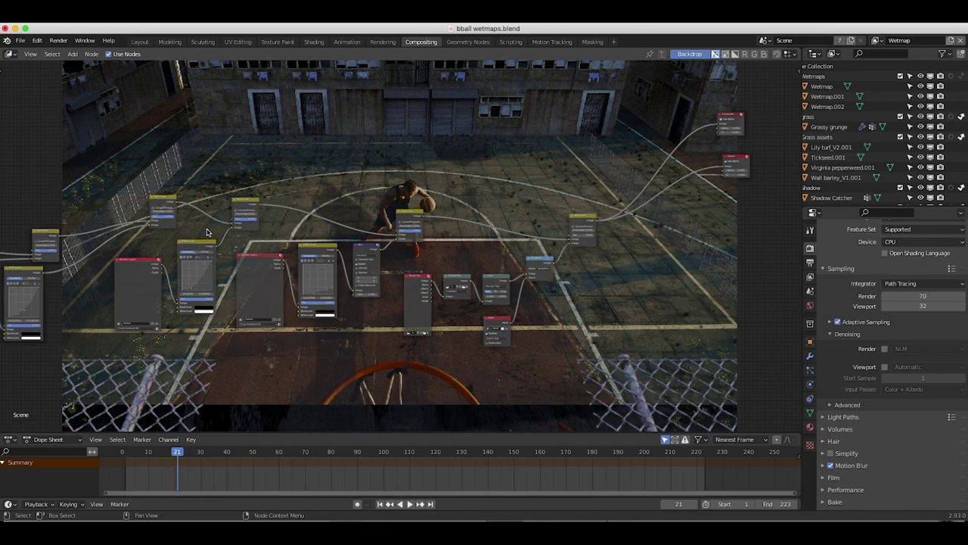
pyautogui.hscroll(-5, 207, 232)
pyautogui.hscroll(-10, 207, 233)
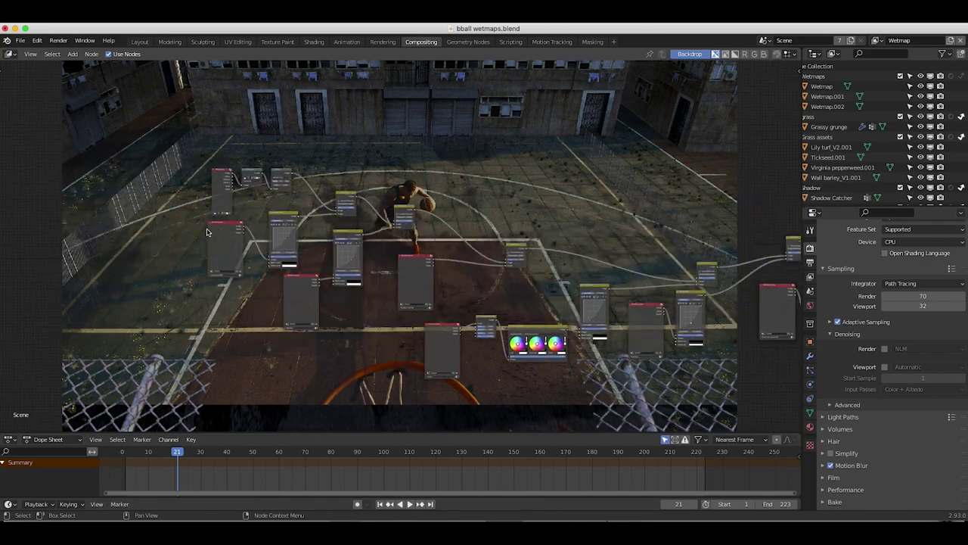
pyautogui.hscroll(3, 207, 232)
pyautogui.hscroll(-2, 207, 232)
pyautogui.scroll(-3, 207, 232)
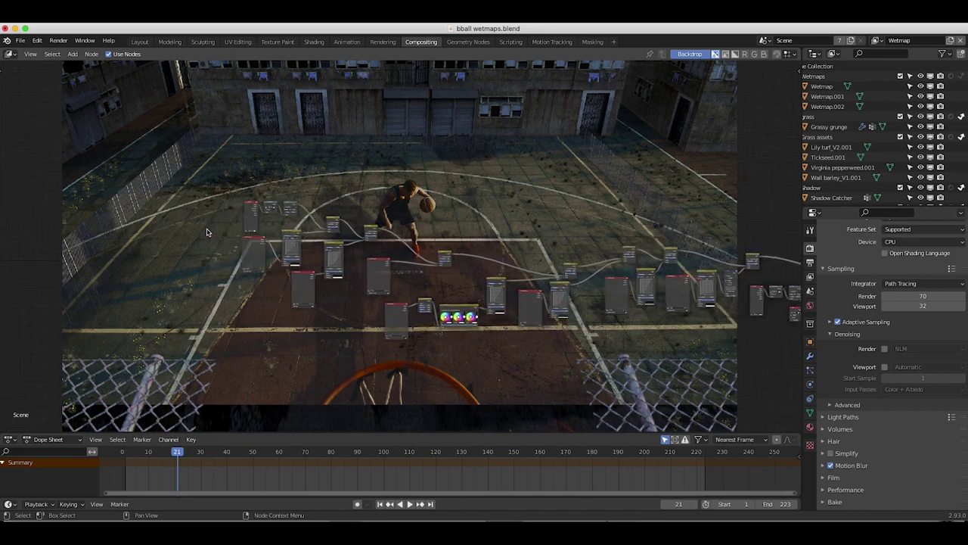
pyautogui.hscroll(5, 259, 215)
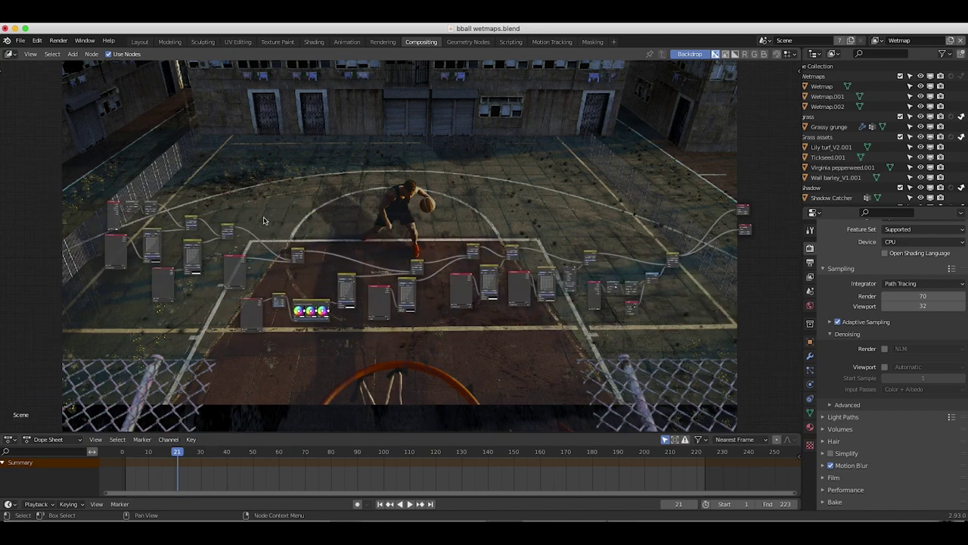
pyautogui.hscroll(-5, 190, 243)
pyautogui.hscroll(6, 190, 243)
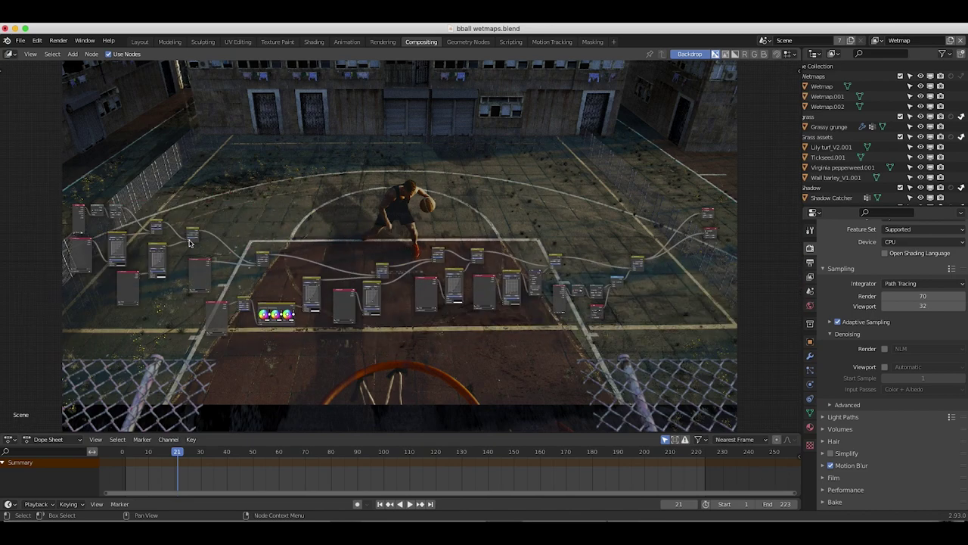
pyautogui.hscroll(-5, 162, 227)
pyautogui.scroll(7, 162, 227)
pyautogui.hscroll(-6, 162, 227)
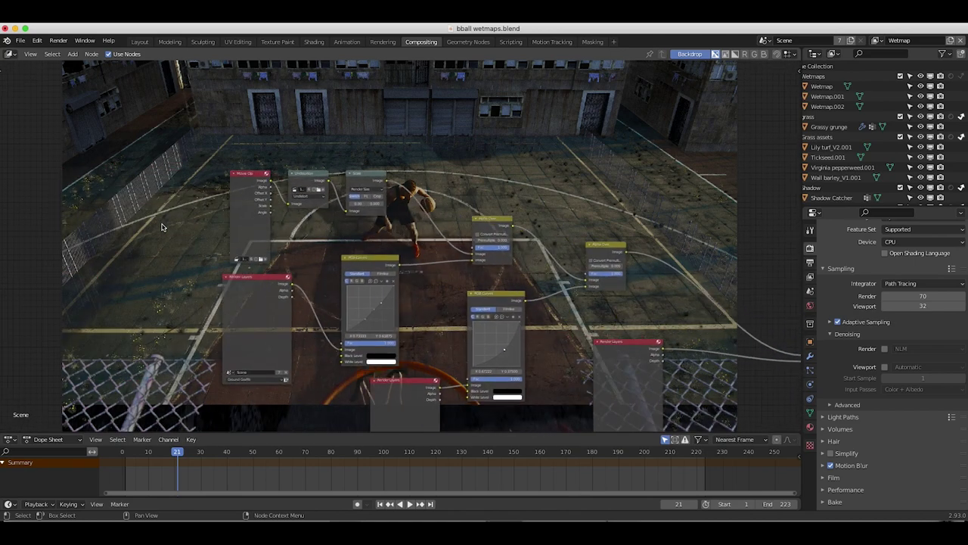
# Inspect the Movie Clip node with its undistortion and scale nodes, and the Ground Graffiti Render Layers node
pyautogui.click(248, 177)
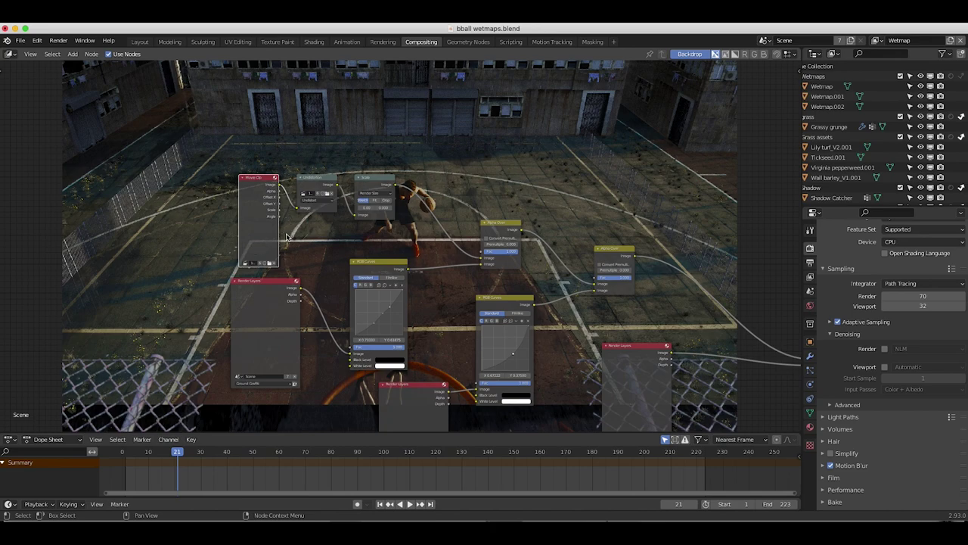
pyautogui.moveTo(333, 186); pyautogui.dragTo(285, 176, button='middle')
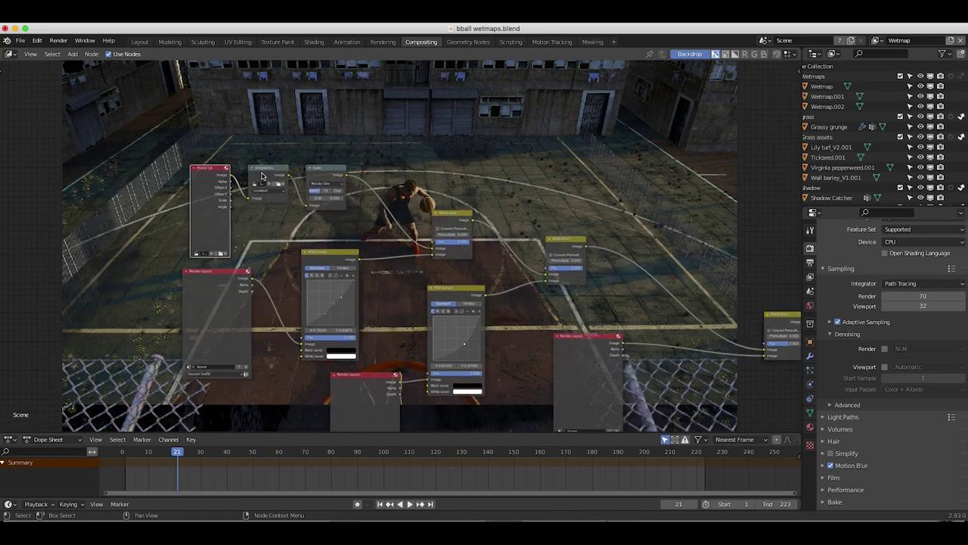
pyautogui.click(212, 314)
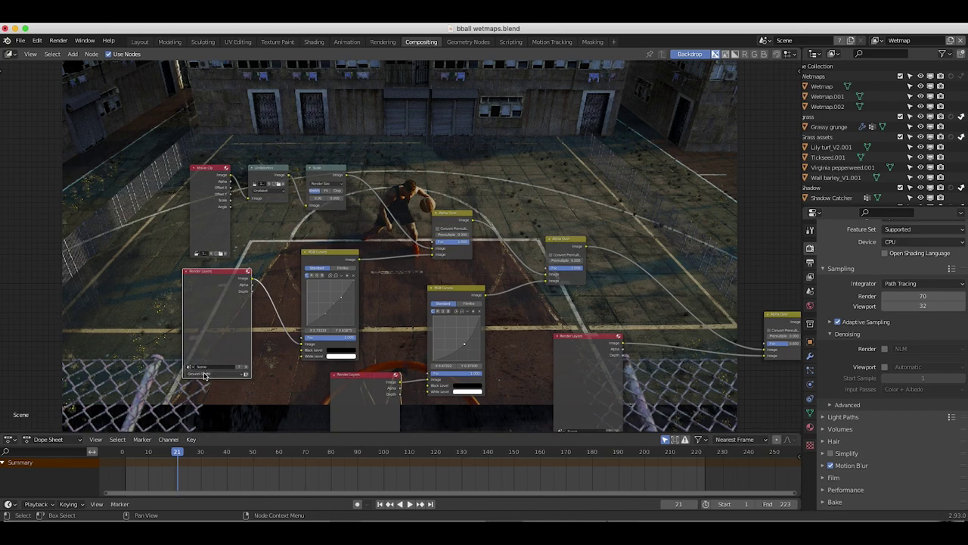
# Add a Viewer node and connect it to the Alpha Over node that layers the Ground Graffiti pass over the footage
pyautogui.click(354, 252)
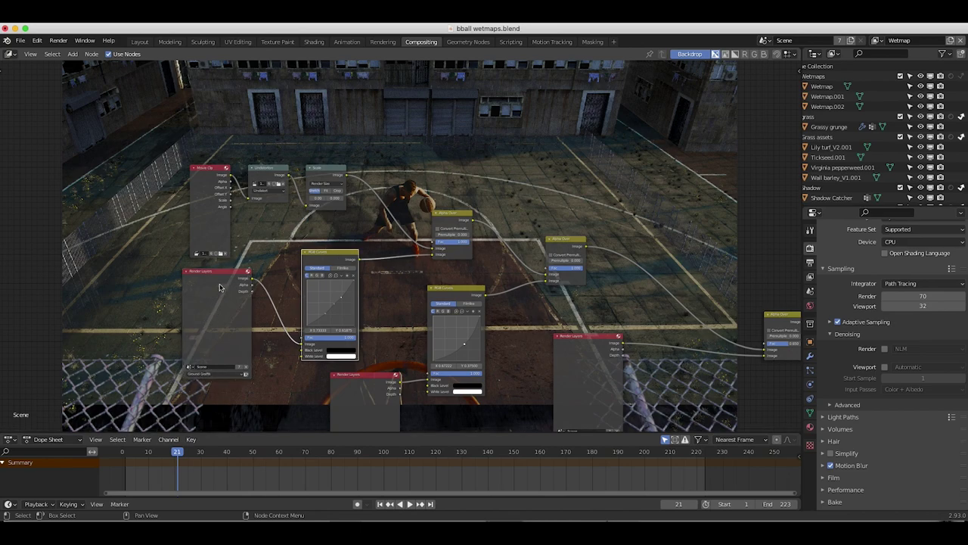
pyautogui.click(453, 217)
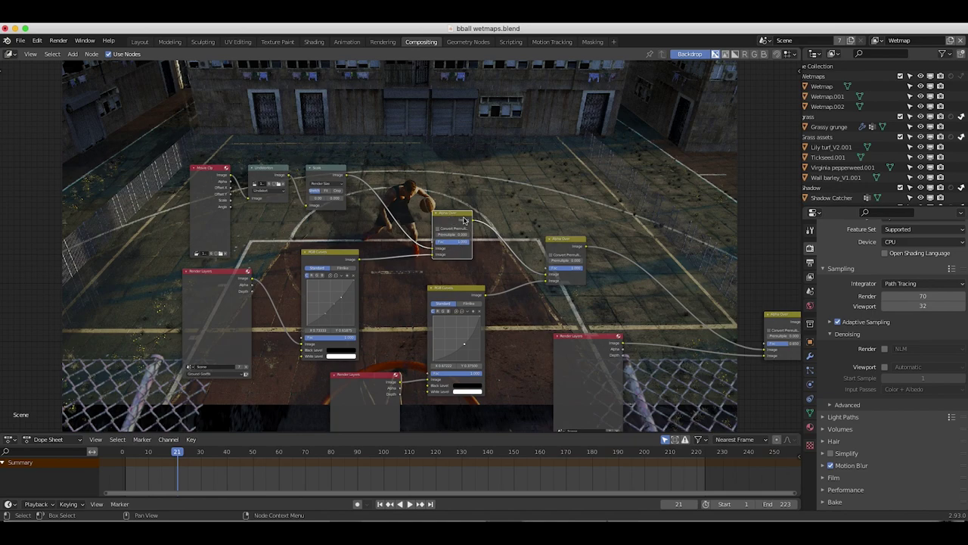
pyautogui.moveTo(459, 221); pyautogui.dragTo(333, 206, button='middle')
pyautogui.hotkey('shift', 'a')
pyautogui.moveTo(479, 208)
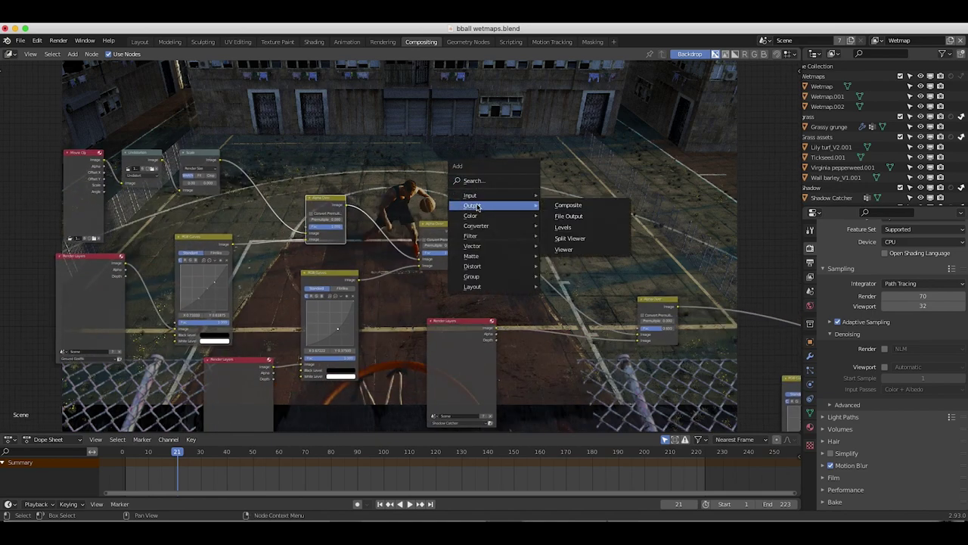
pyautogui.click(583, 250)
pyautogui.click(375, 152)
pyautogui.moveTo(346, 205); pyautogui.dragTo(376, 165)
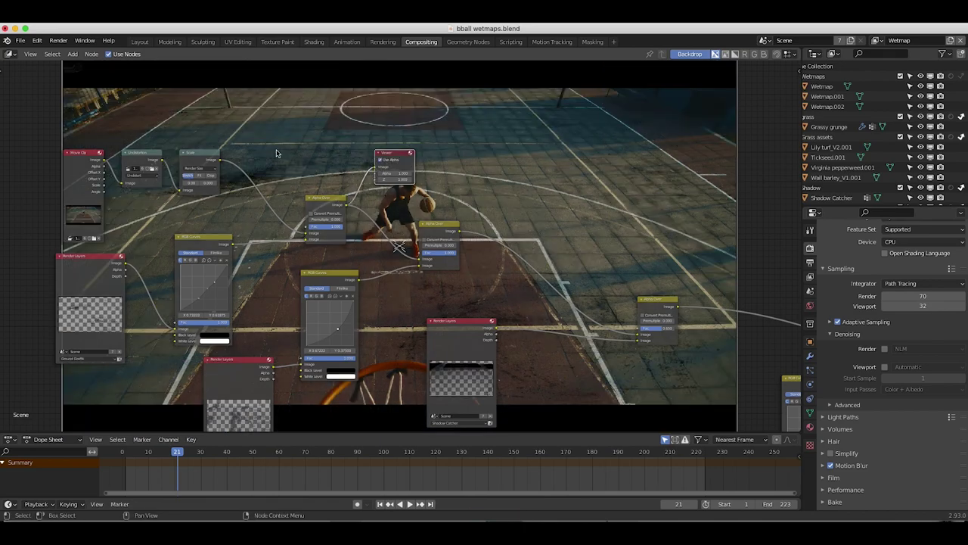
pyautogui.scroll(10, 276, 154)
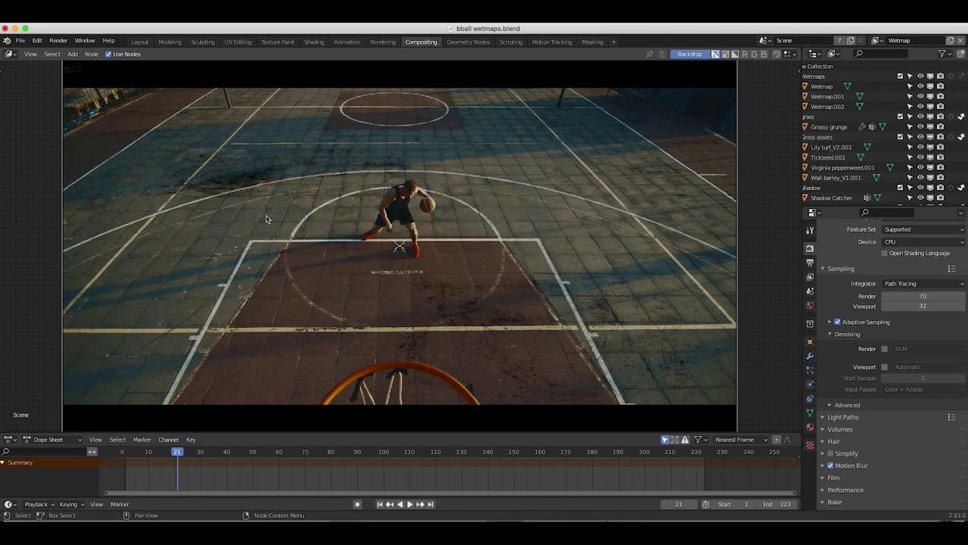
# Reposition the Viewer node and feed it from the second Alpha Over node, which adds the Wetmap pass
pyautogui.press('Home')
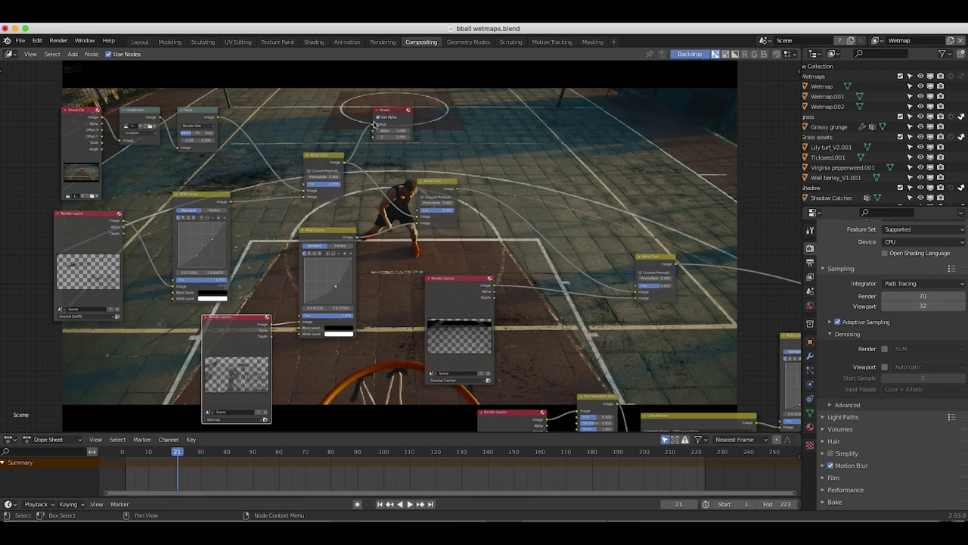
pyautogui.moveTo(374, 125); pyautogui.dragTo(519, 132)
pyautogui.moveTo(458, 188); pyautogui.dragTo(495, 146)
pyautogui.hscroll(3, 445, 198)
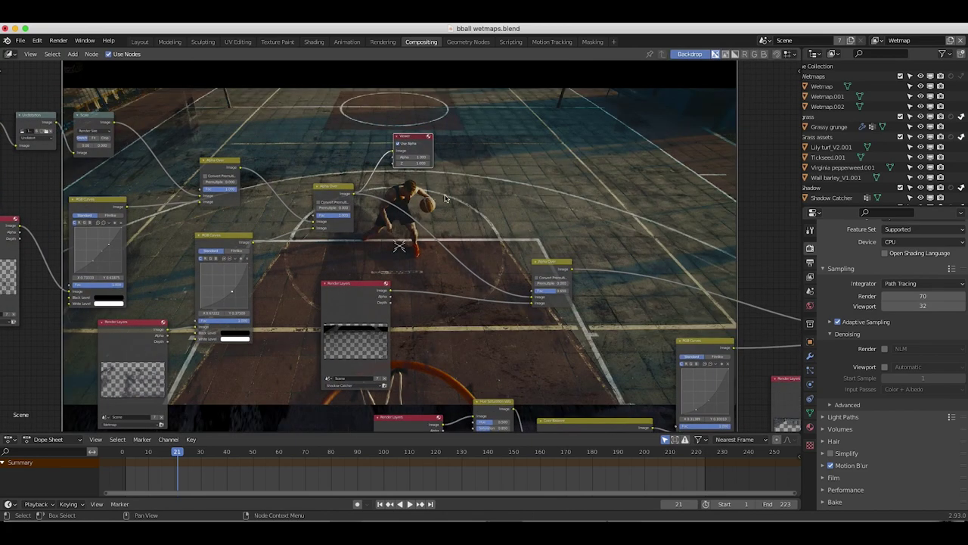
pyautogui.scroll(5, 445, 199)
pyautogui.scroll(-7, 424, 326)
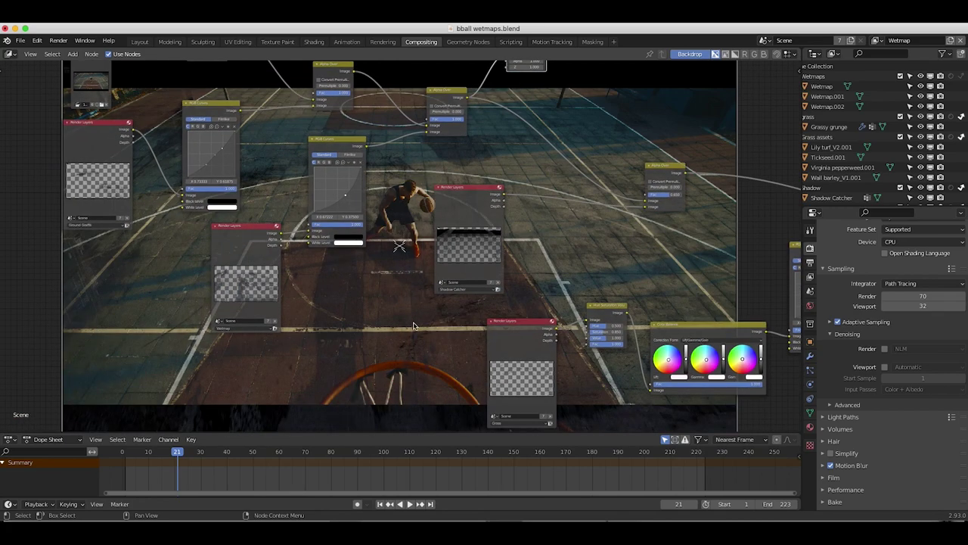
# Inspect the Wetmap Render Layers node and its RGB Curves node against the composited court image
pyautogui.click(249, 250)
pyautogui.scroll(3, 276, 229)
pyautogui.click(352, 189)
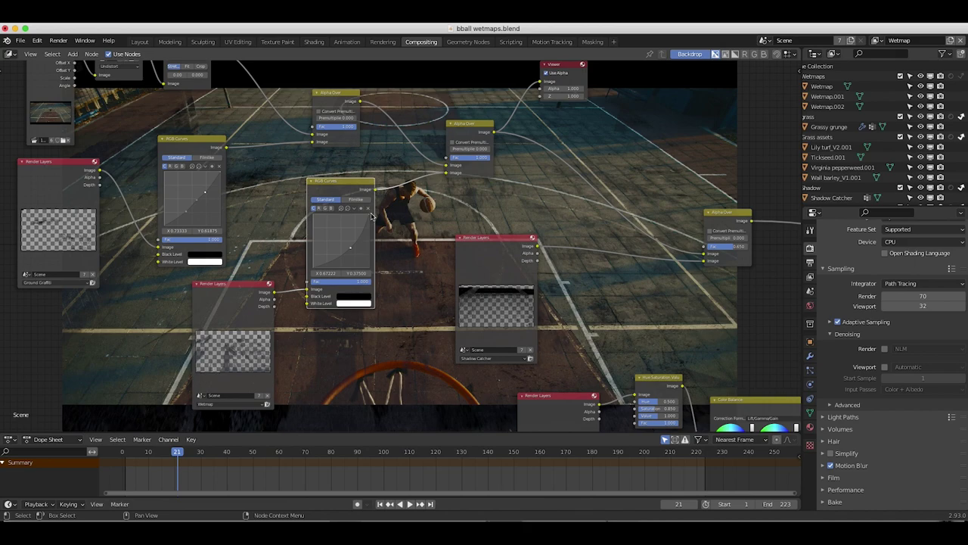
pyautogui.scroll(5, 445, 198)
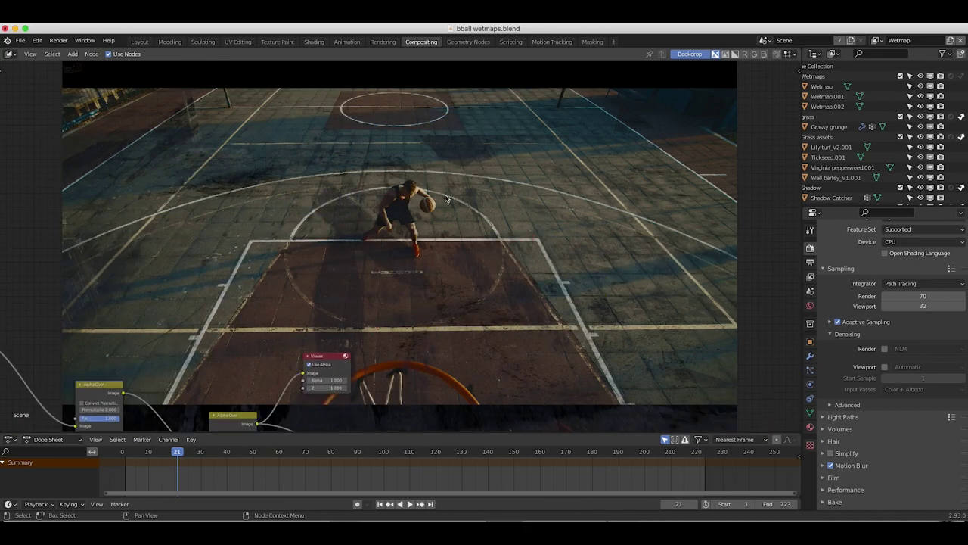
pyautogui.scroll(-2, 445, 198)
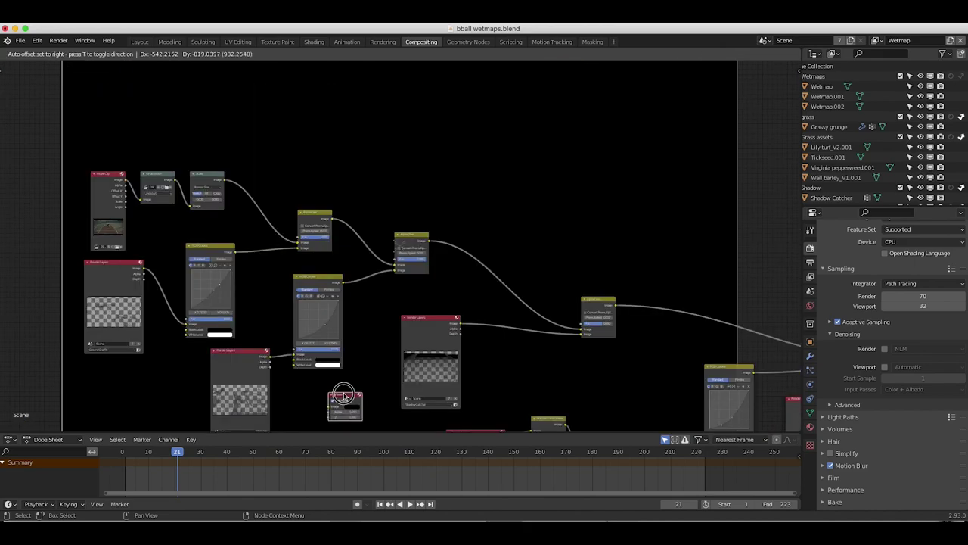
# Move the Viewer node beside the Wetmap Render Layers node and connect that pass's image output to it directly
pyautogui.moveTo(343, 394); pyautogui.dragTo(344, 395)
pyautogui.scroll(-3, 344, 395)
pyautogui.moveTo(323, 253); pyautogui.dragTo(385, 303)
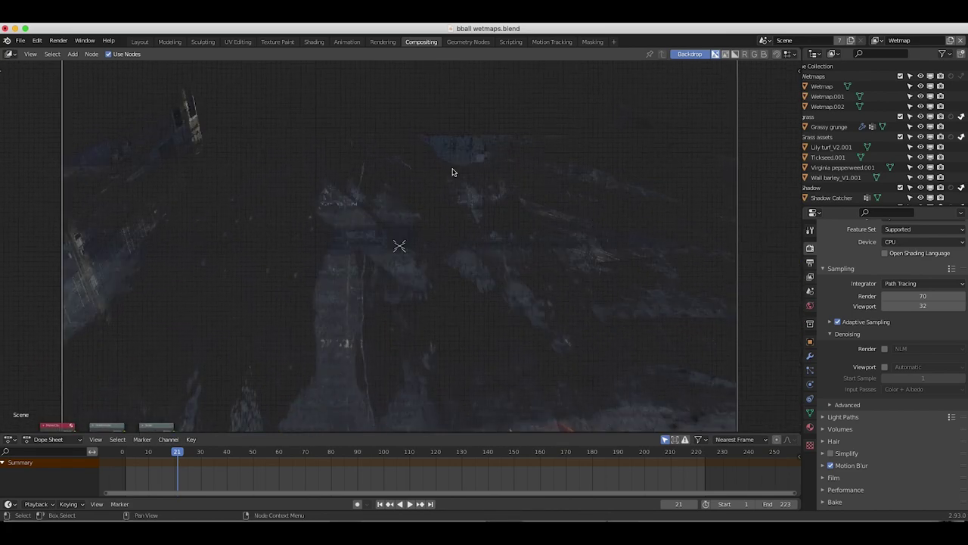
pyautogui.scroll(1, 454, 171)
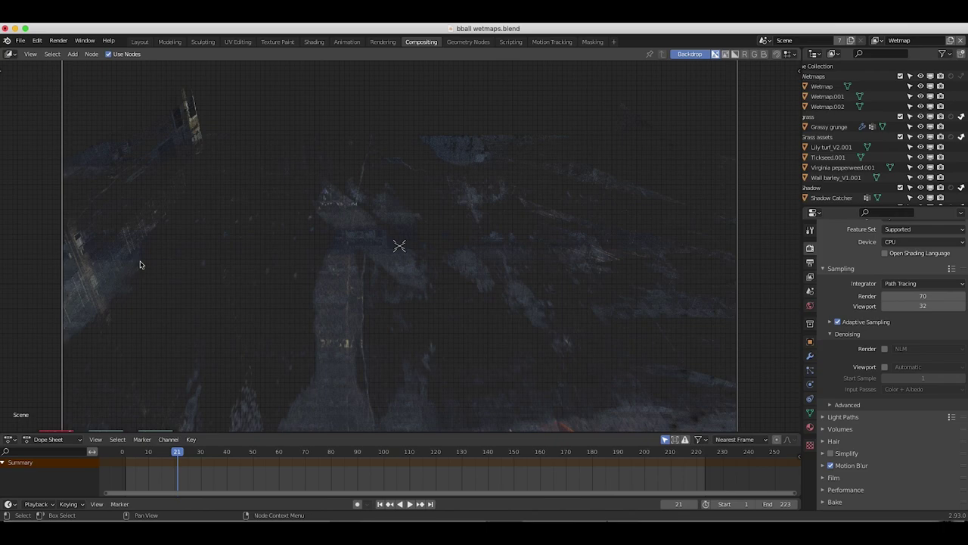
pyautogui.scroll(-10, 173, 303)
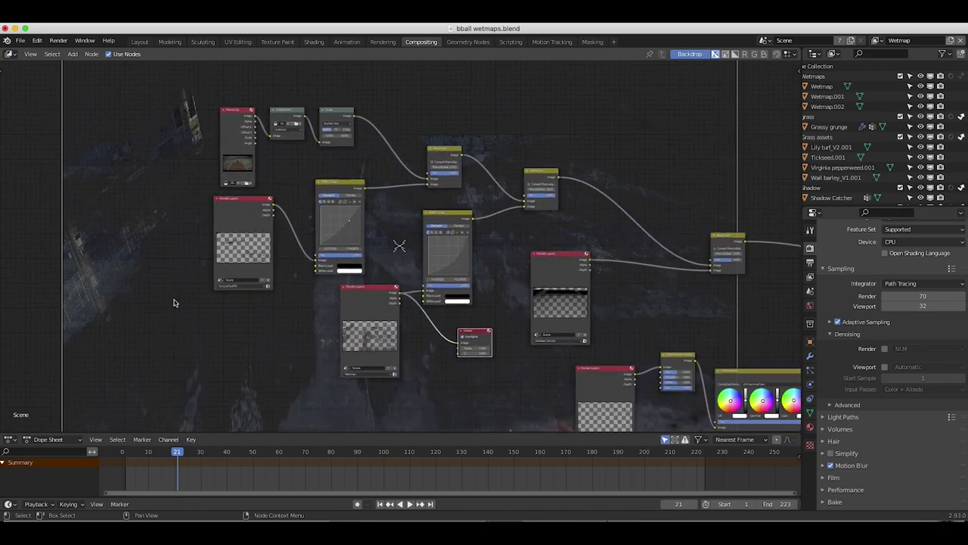
# Detach the Viewer from the Wetmap pass and connect it to the Alpha Over node that blends in the Shadow Catcher pass
pyautogui.moveTo(263, 332); pyautogui.dragTo(182, 328)
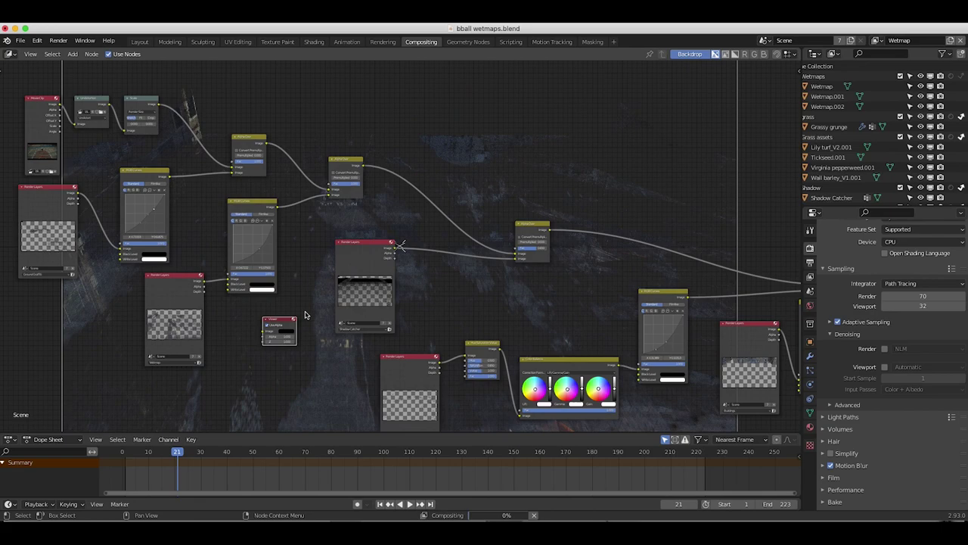
pyautogui.moveTo(282, 317); pyautogui.dragTo(538, 173)
pyautogui.moveTo(360, 278); pyautogui.dragTo(307, 290, button='middle')
pyautogui.moveTo(360, 246); pyautogui.dragTo(315, 252, button='middle')
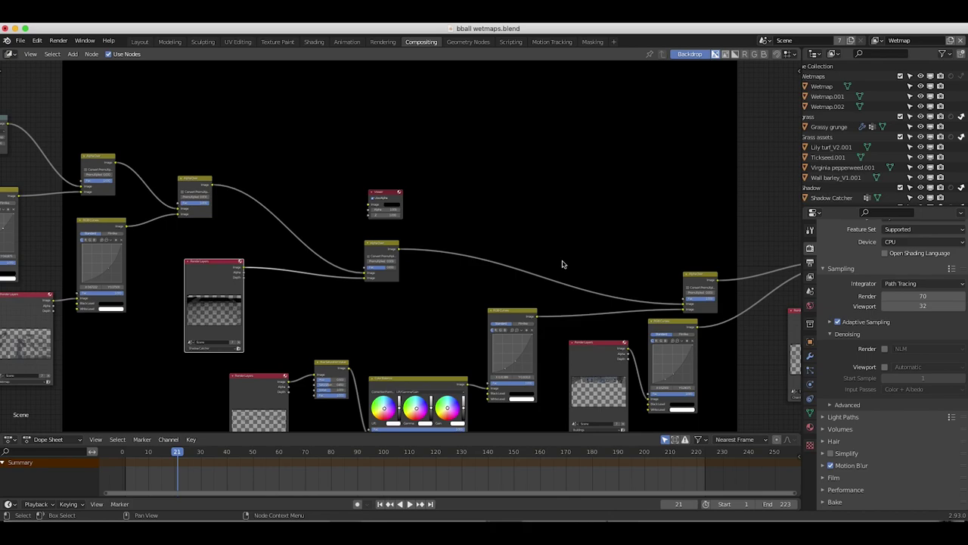
pyautogui.moveTo(380, 196); pyautogui.dragTo(451, 204)
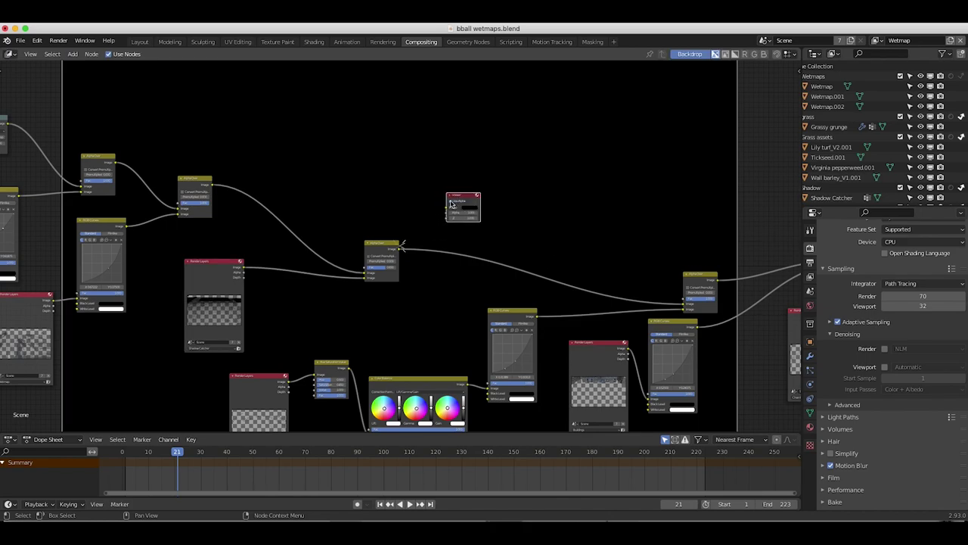
pyautogui.moveTo(400, 245); pyautogui.dragTo(447, 206)
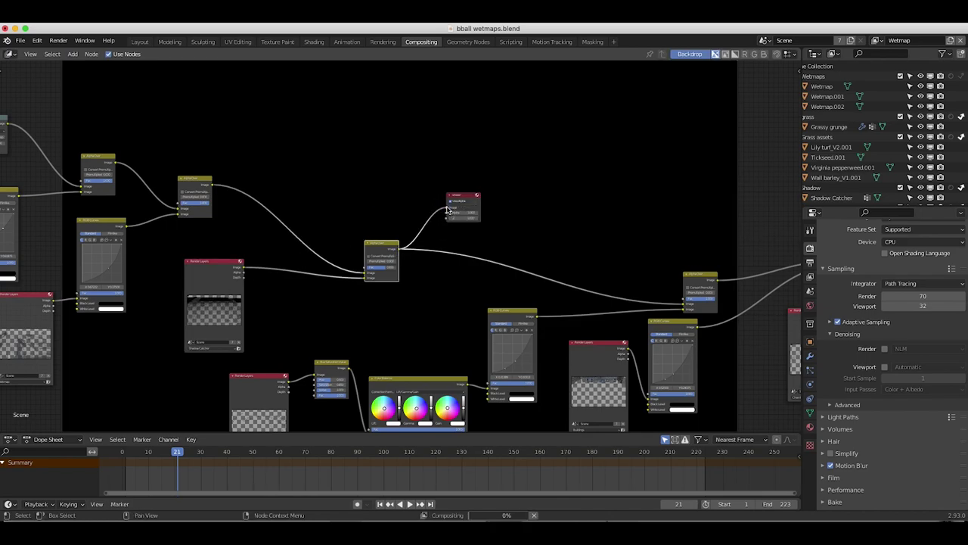
pyautogui.scroll(6, 331, 180)
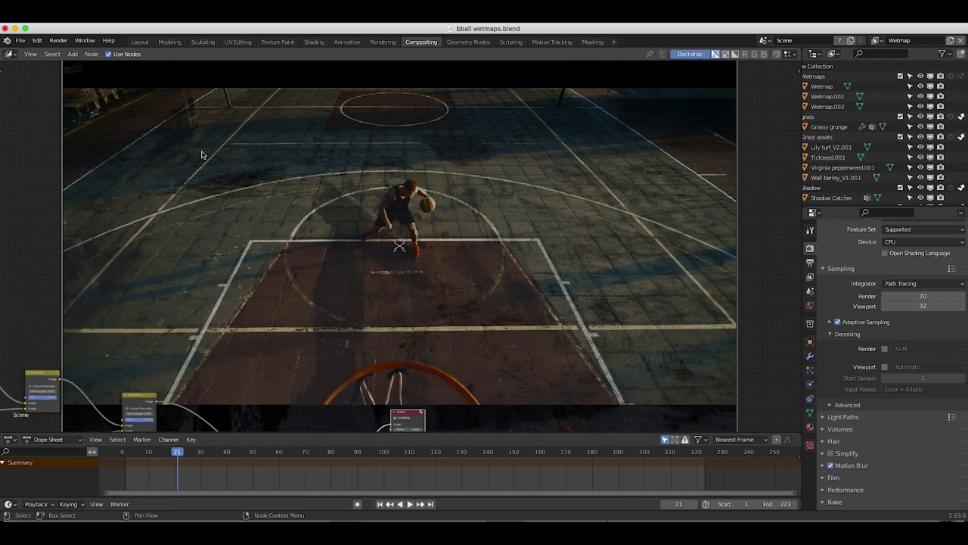
pyautogui.scroll(-6, 299, 346)
pyautogui.scroll(4, 337, 268)
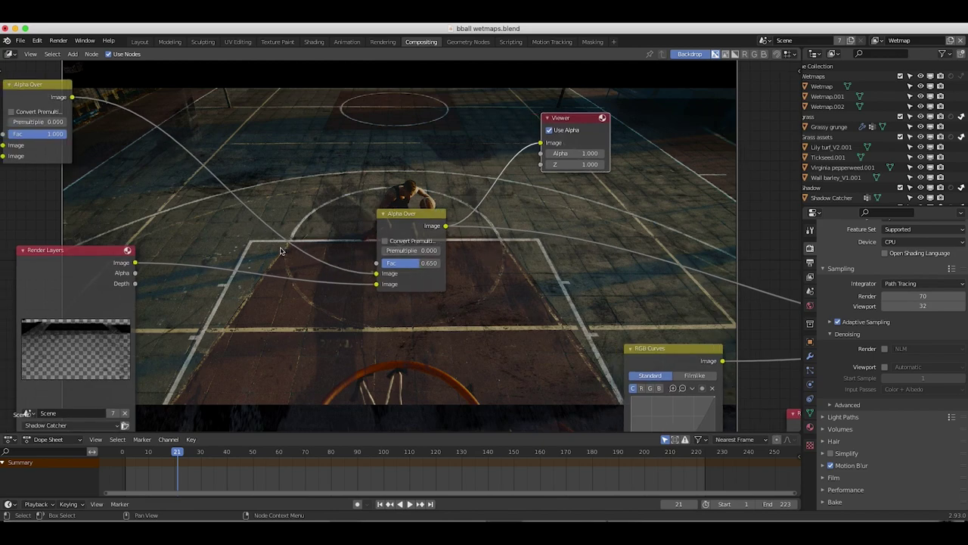
# Inspect the Grass Render Layers node with its Hue Saturation Value, Color Balance and RGB Curves nodes
pyautogui.scroll(-5, 576, 195)
pyautogui.hscroll(5, 576, 194)
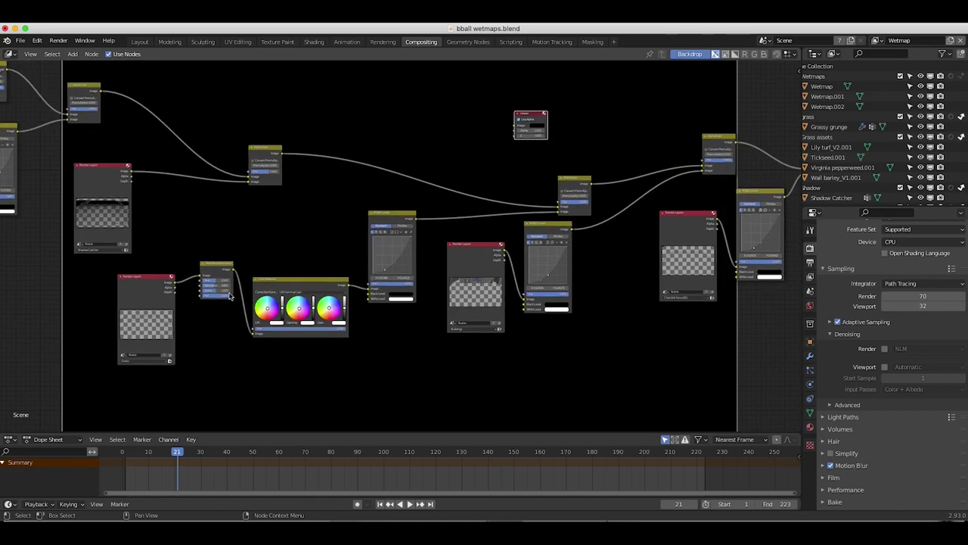
pyautogui.click(156, 284)
pyautogui.scroll(2, 227, 274)
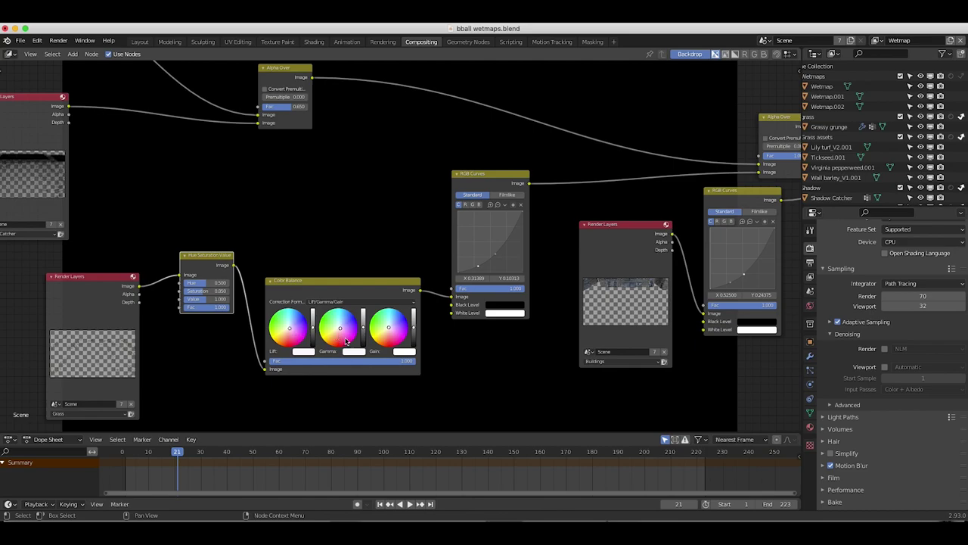
pyautogui.hscroll(10, 517, 213)
pyautogui.scroll(3, 517, 213)
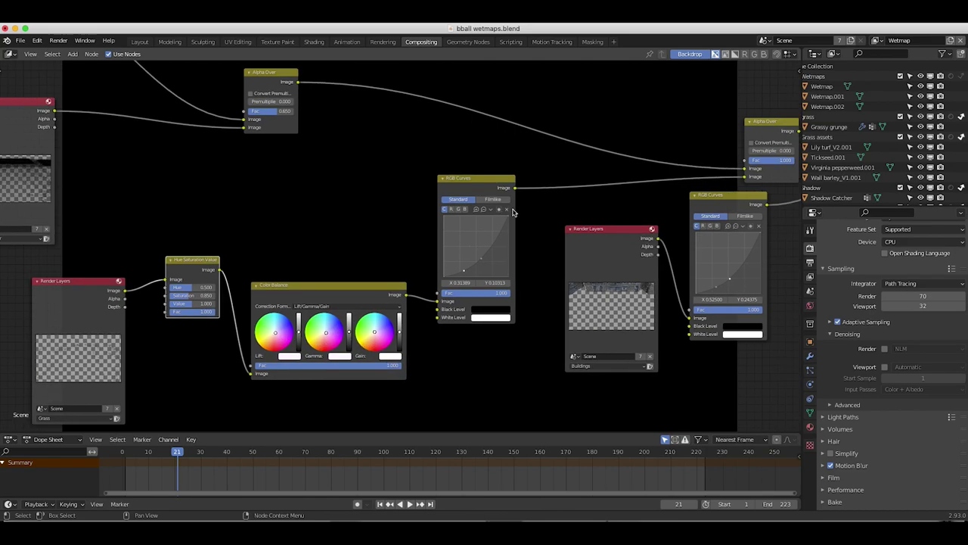
pyautogui.click(266, 251)
pyautogui.hscroll(6, 267, 252)
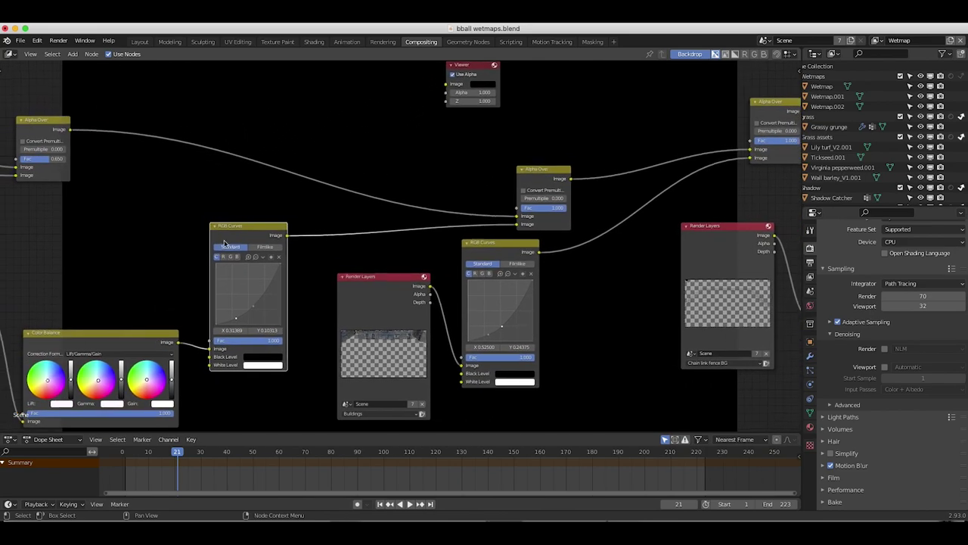
# Move the Viewer node and connect it to the Alpha Over node that adds the Grass pass, then preview the court
pyautogui.hscroll(1, 271, 245)
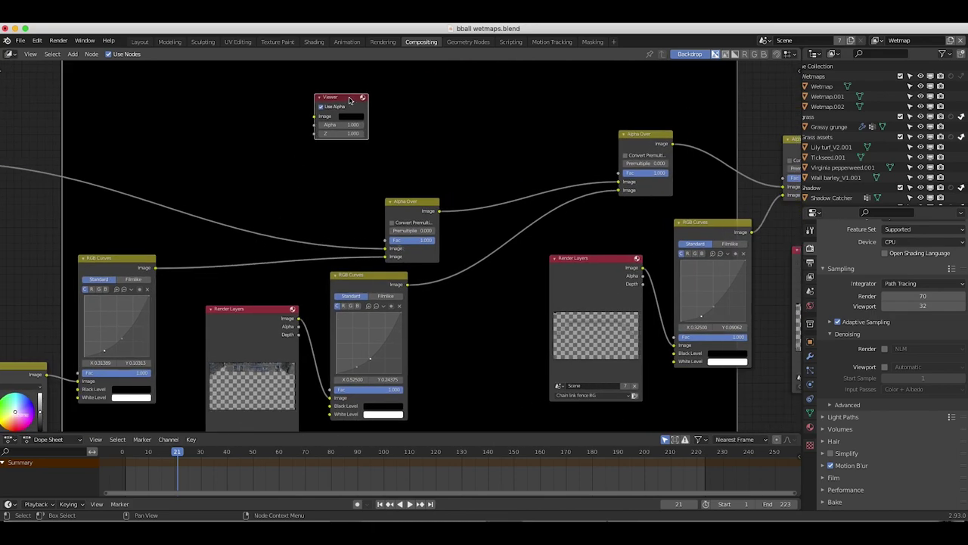
pyautogui.moveTo(350, 98); pyautogui.dragTo(487, 134)
pyautogui.moveTo(439, 211); pyautogui.dragTo(533, 139)
pyautogui.scroll(10, 374, 216)
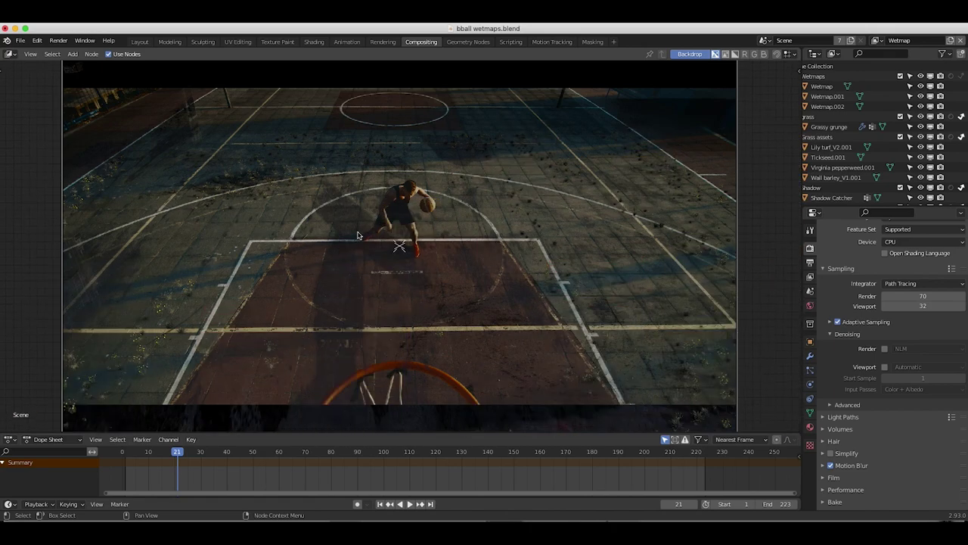
pyautogui.scroll(-3, 407, 178)
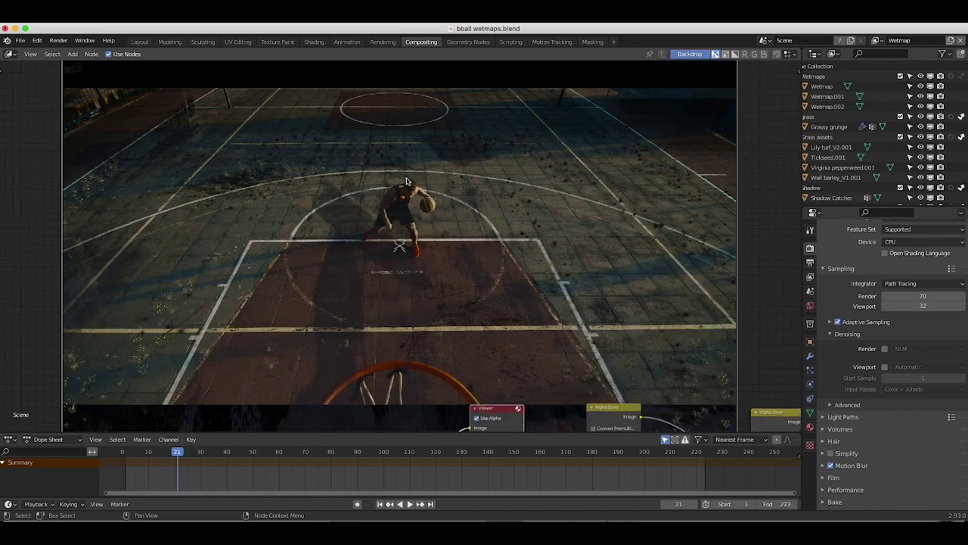
pyautogui.scroll(-2, 289, 200)
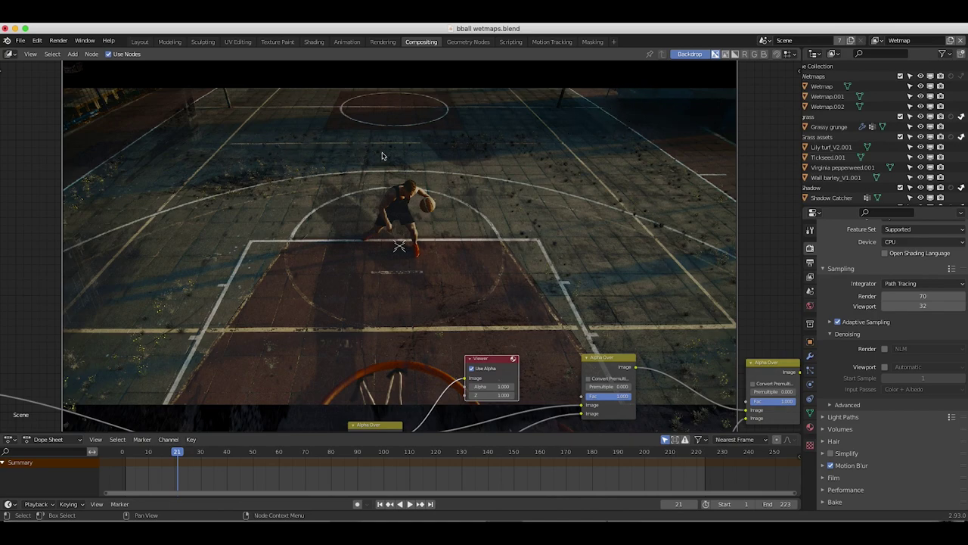
pyautogui.moveTo(179, 257); pyautogui.dragTo(196, 238, button='middle')
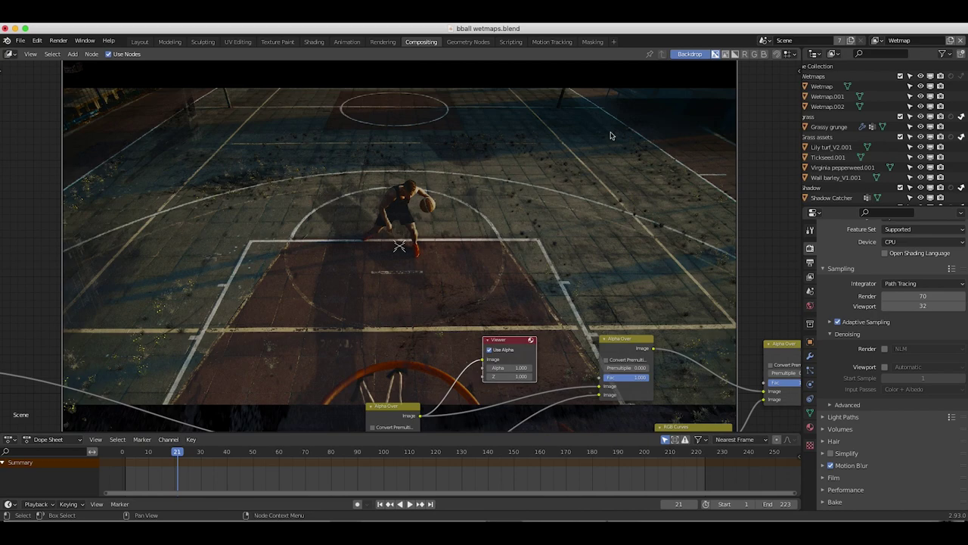
pyautogui.scroll(-2, 331, 276)
pyautogui.hscroll(-3, 331, 276)
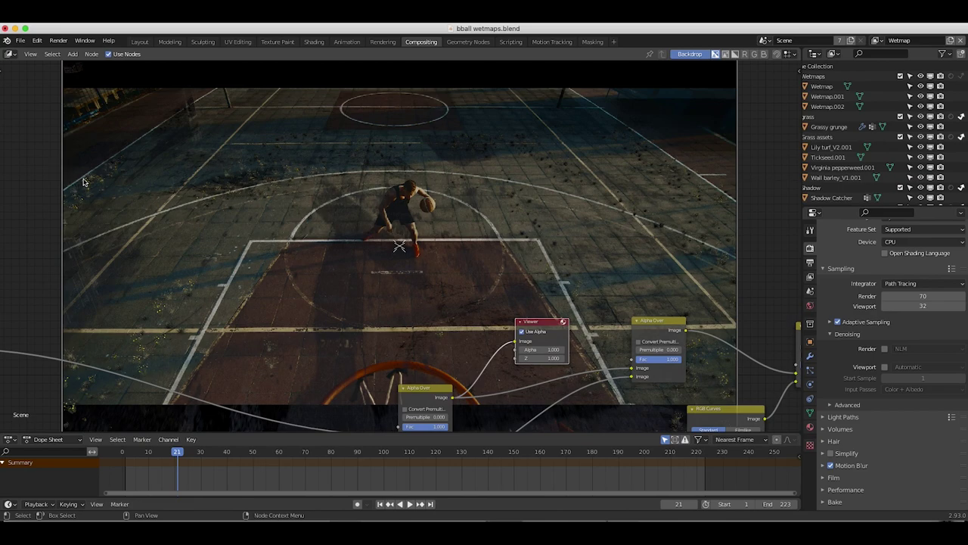
# Inspect the Buildings Render Layers node and the RGB Curves node that grades it
pyautogui.scroll(-6, 491, 266)
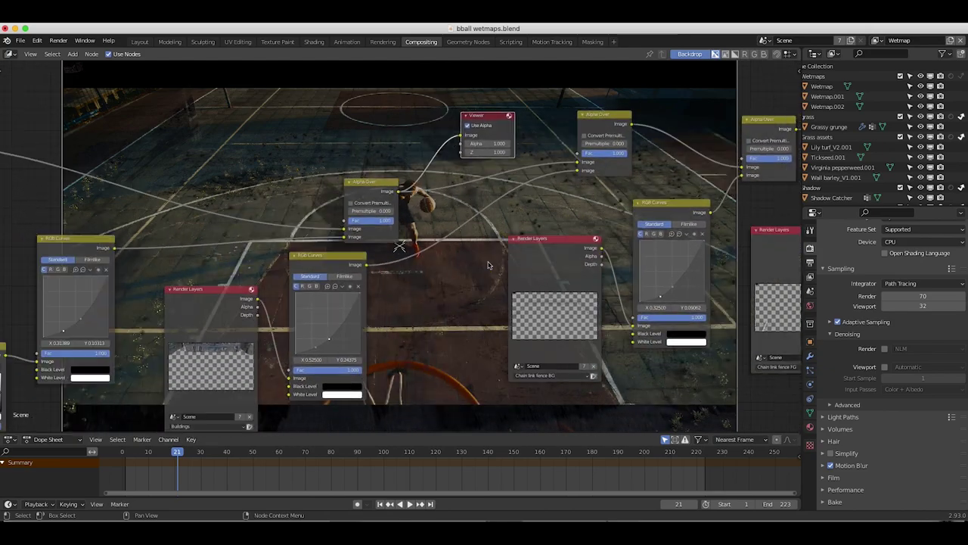
pyautogui.scroll(-3, 491, 266)
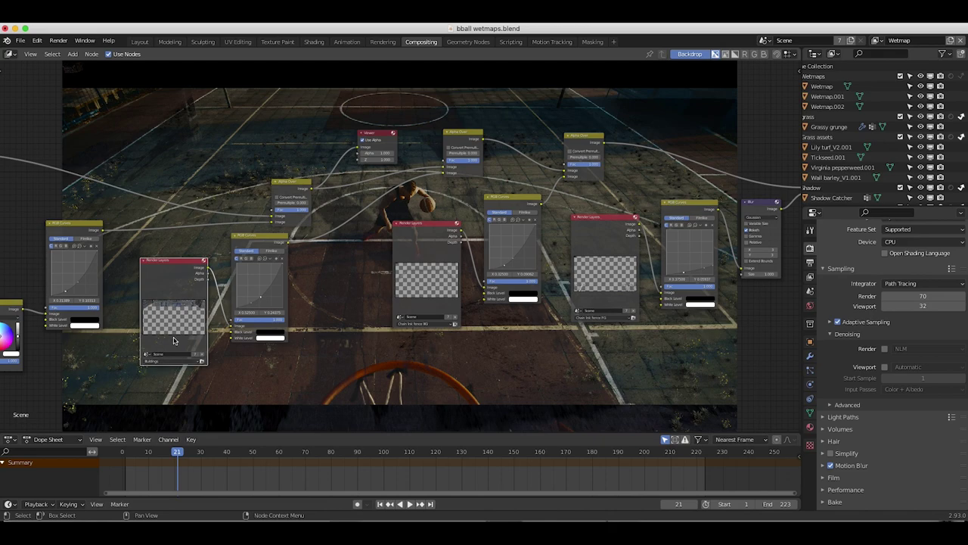
pyautogui.click(263, 236)
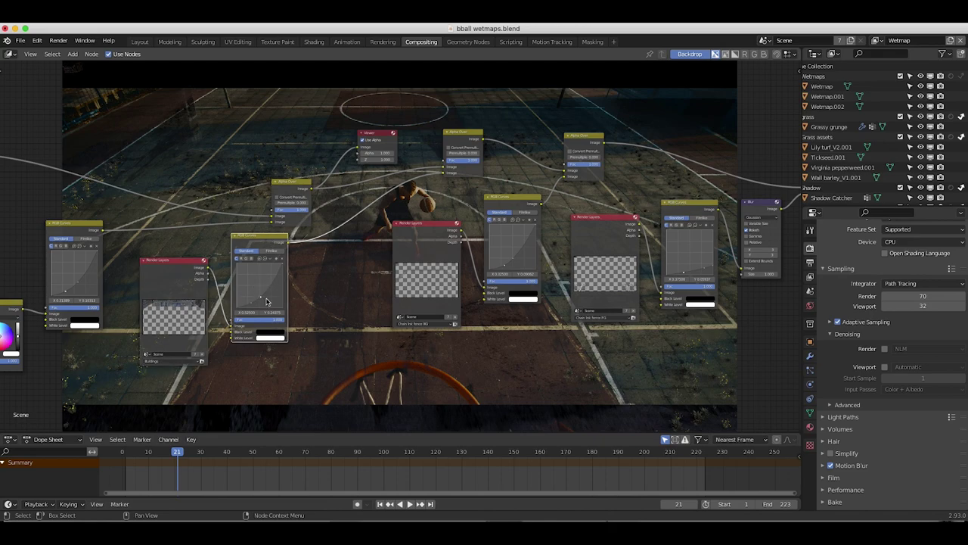
pyautogui.hscroll(2, 330, 276)
# Detach the Viewer node, move it clear and connect it to the Alpha Over node that adds the Buildings pass to preview the court
pyautogui.hscroll(3, 330, 275)
pyautogui.moveTo(280, 186); pyautogui.dragTo(248, 205)
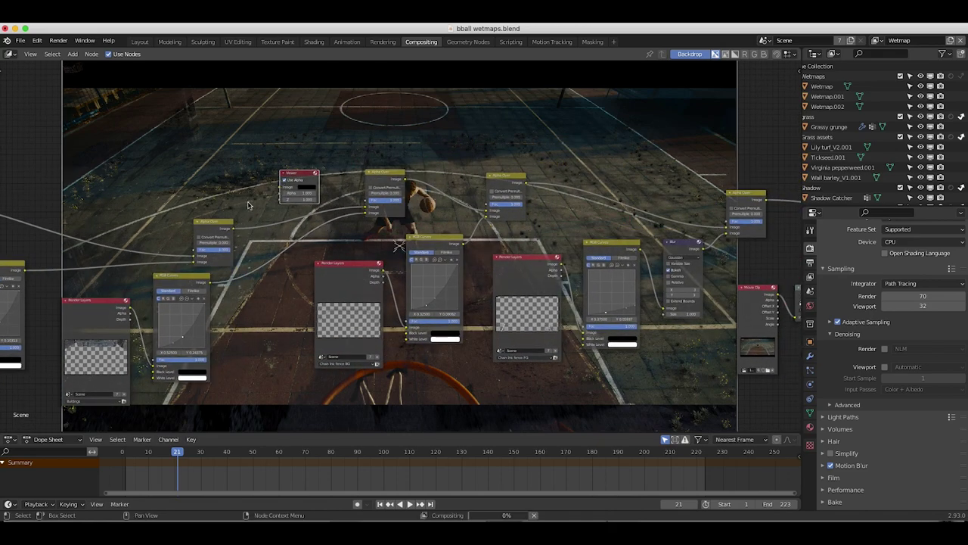
pyautogui.moveTo(297, 176); pyautogui.dragTo(459, 115)
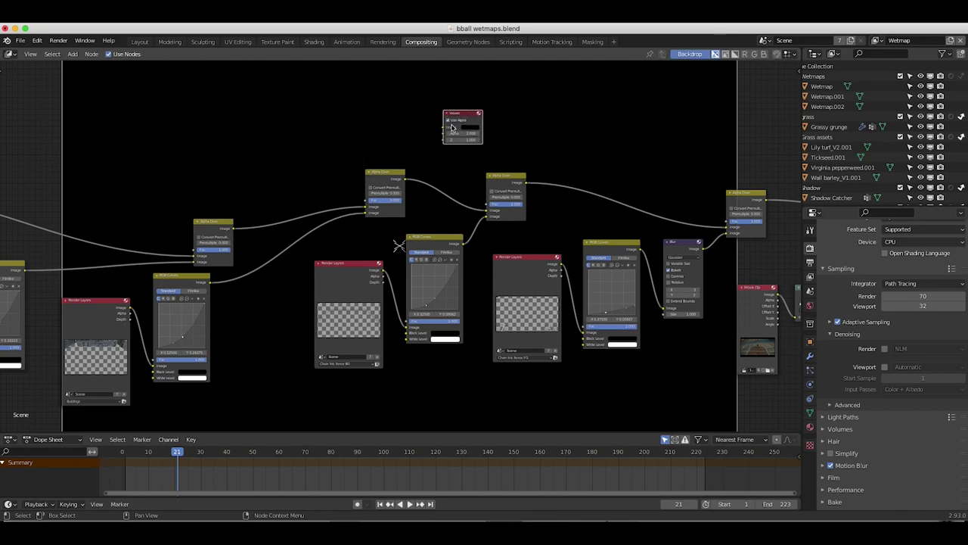
pyautogui.keyDown('ctrl'); pyautogui.keyDown('shift'); pyautogui.click(405, 175); pyautogui.keyUp('shift'); pyautogui.keyUp('ctrl')
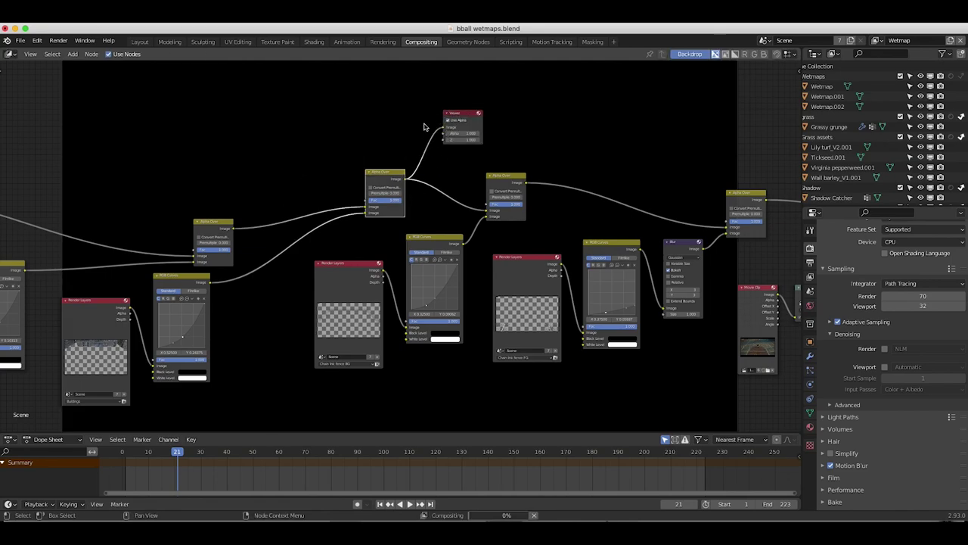
pyautogui.scroll(5, 516, 156)
pyautogui.hscroll(2, 516, 155)
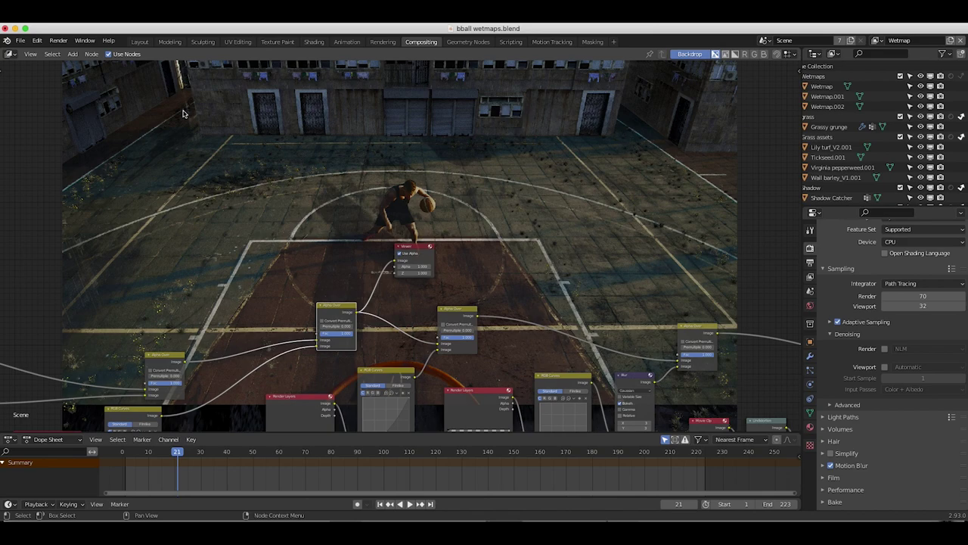
# Examine the chain link fence branches and the view layer list of the background fence's Render Layers node
pyautogui.scroll(-4, 311, 256)
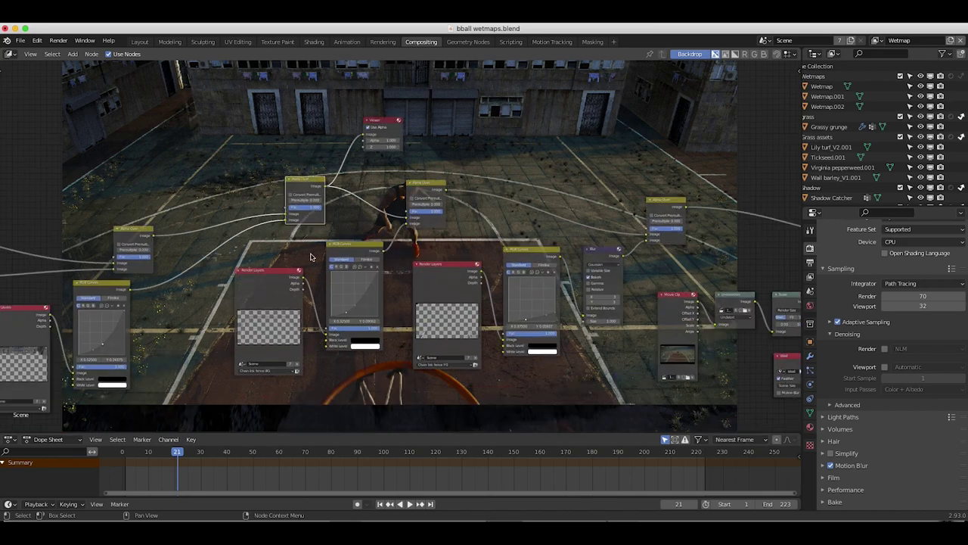
pyautogui.hscroll(3, 311, 256)
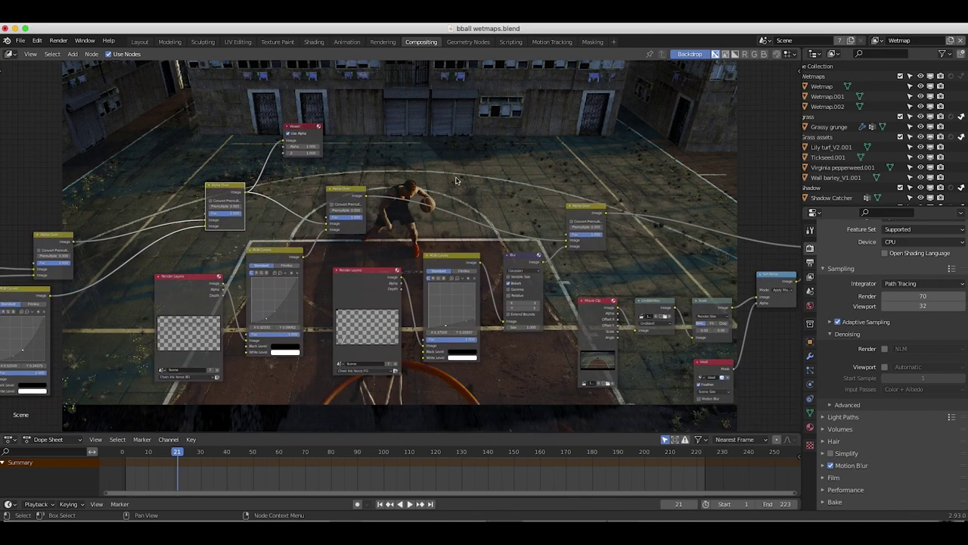
pyautogui.scroll(-5, 456, 180)
pyautogui.hscroll(-4, 456, 180)
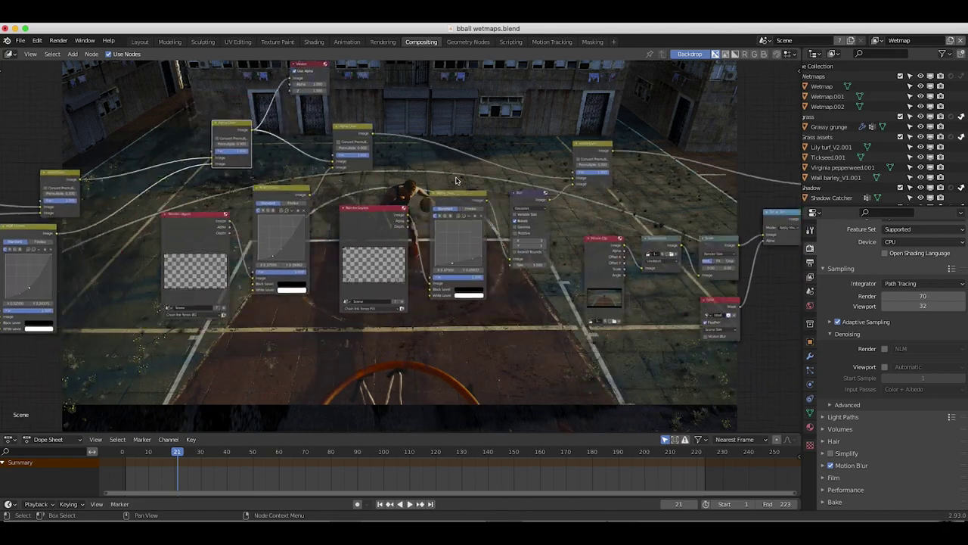
pyautogui.hscroll(1, 456, 180)
pyautogui.hscroll(3, 357, 271)
pyautogui.scroll(5, 358, 271)
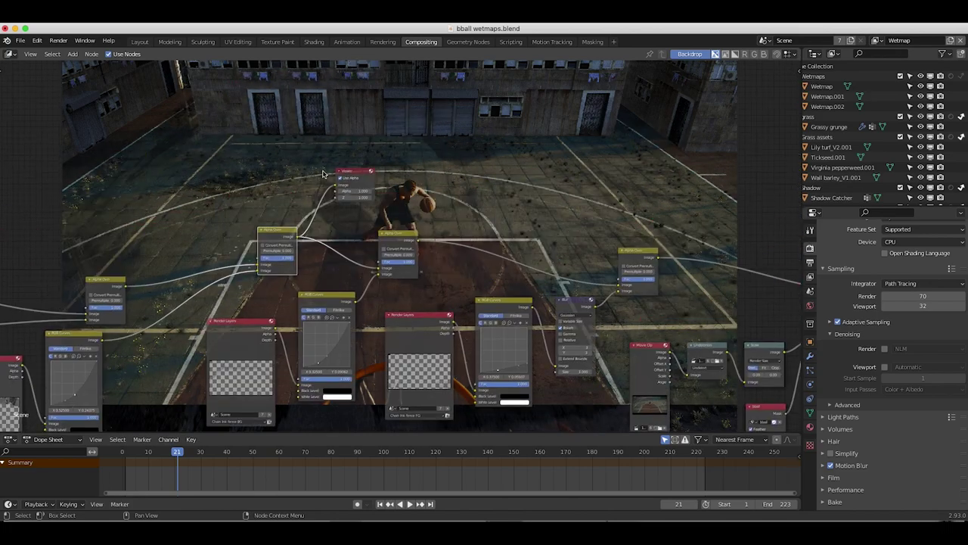
pyautogui.scroll(-3, 333, 318)
pyautogui.hscroll(-2, 333, 318)
pyautogui.click(252, 397)
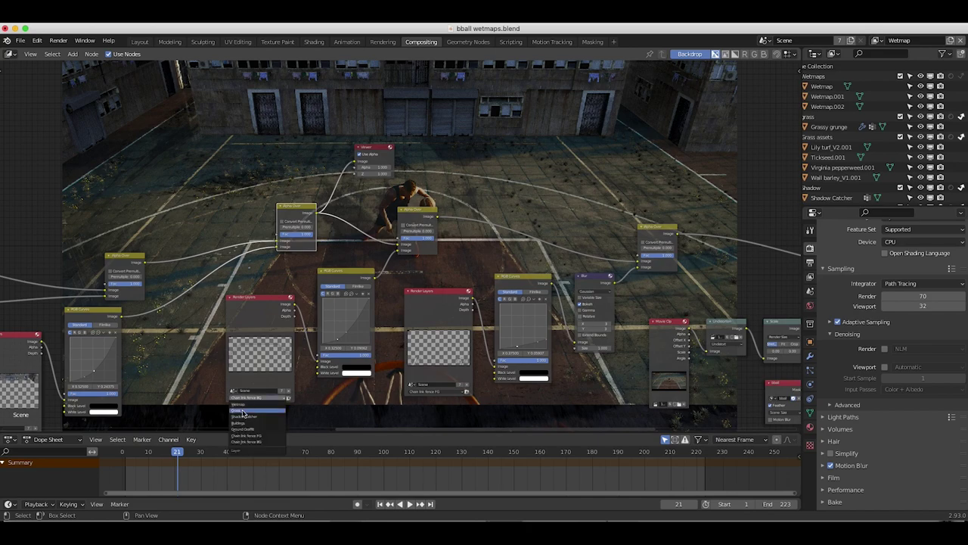
# Detach and move the Viewer node, then connect it to the Alpha Over node that adds the background chain link fence pass
pyautogui.click(382, 147)
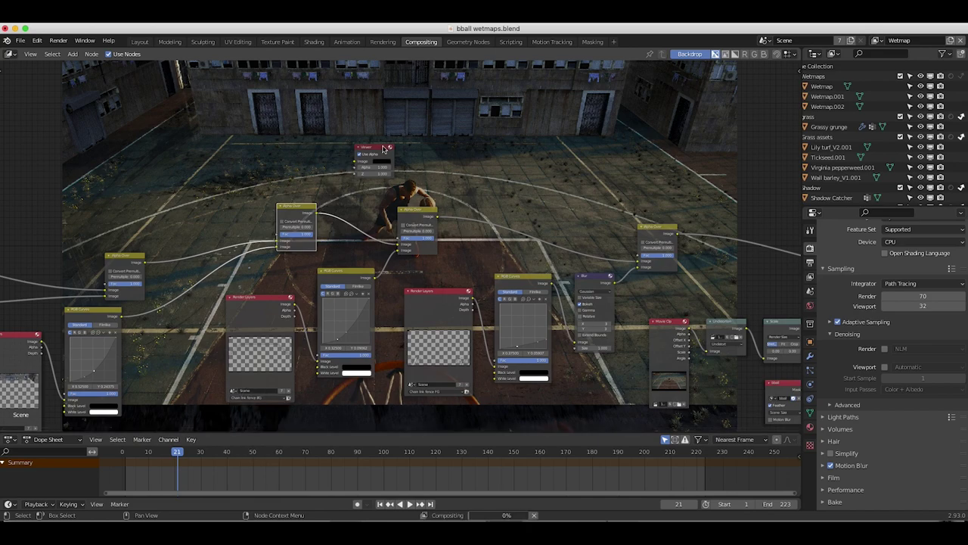
pyautogui.moveTo(382, 148); pyautogui.dragTo(532, 171)
pyautogui.moveTo(437, 217); pyautogui.dragTo(504, 186)
pyautogui.click(350, 324)
pyautogui.moveTo(391, 206); pyautogui.dragTo(299, 382, button='middle')
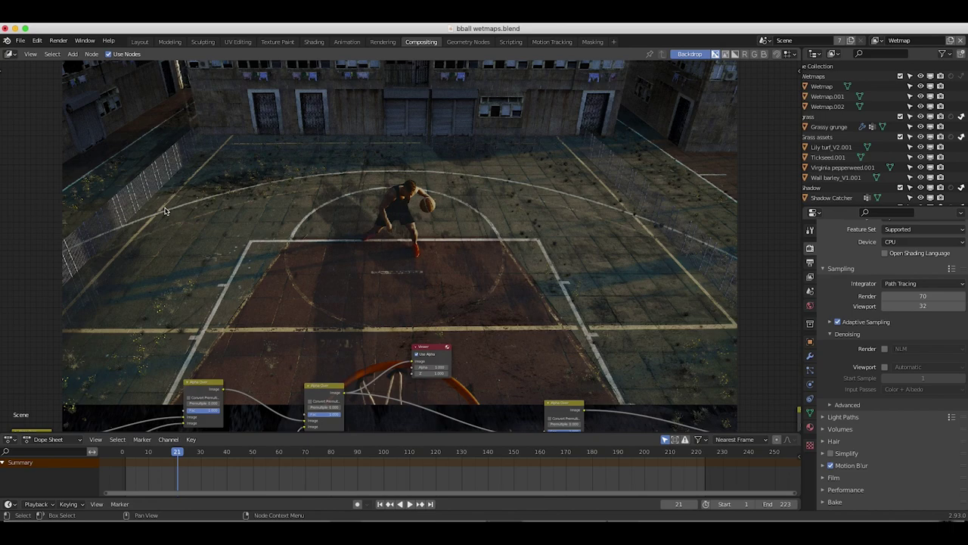
pyautogui.scroll(-4, 327, 296)
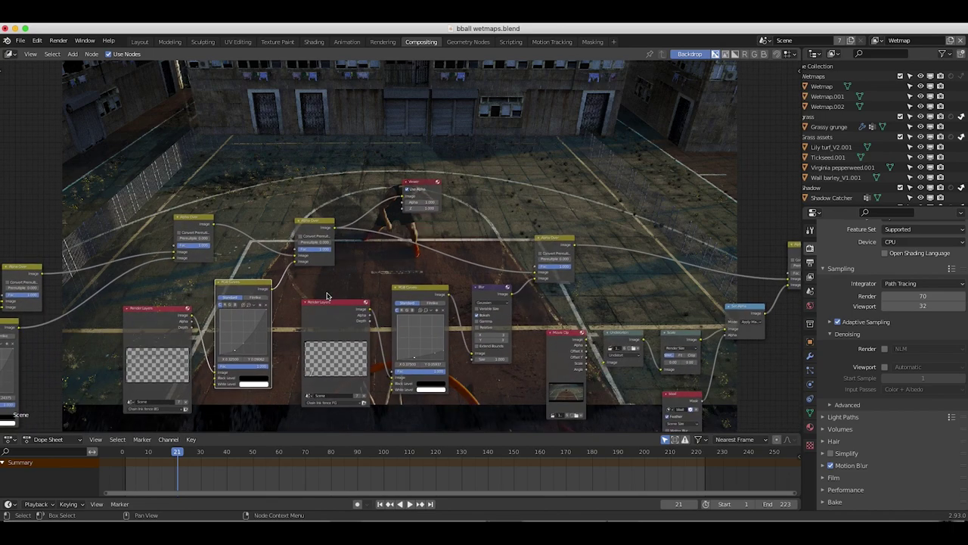
# Detach and move the Viewer node, then connect it to the Alpha Over node that adds the blurred foreground chain link fence pass
pyautogui.hscroll(3, 327, 296)
pyautogui.keyDown('alt'); pyautogui.moveTo(284, 168); pyautogui.dragTo(468, 173); pyautogui.keyUp('alt')
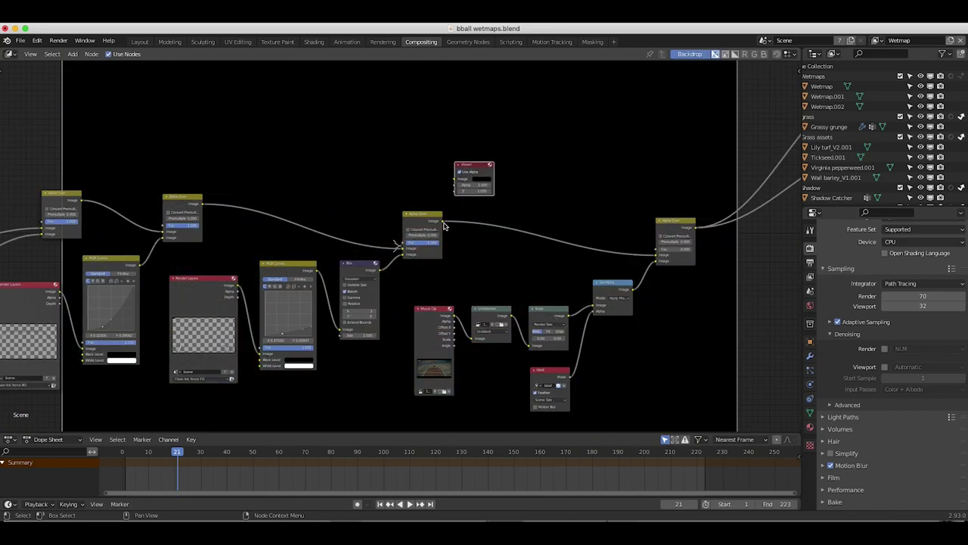
pyautogui.moveTo(445, 225); pyautogui.dragTo(517, 182)
pyautogui.scroll(5, 196, 342)
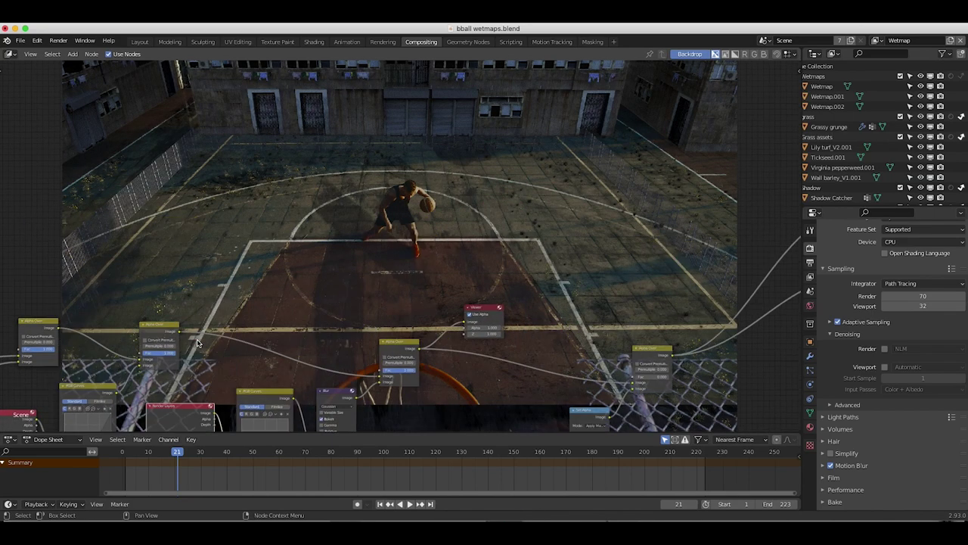
pyautogui.scroll(-6, 220, 345)
pyautogui.scroll(7, 246, 347)
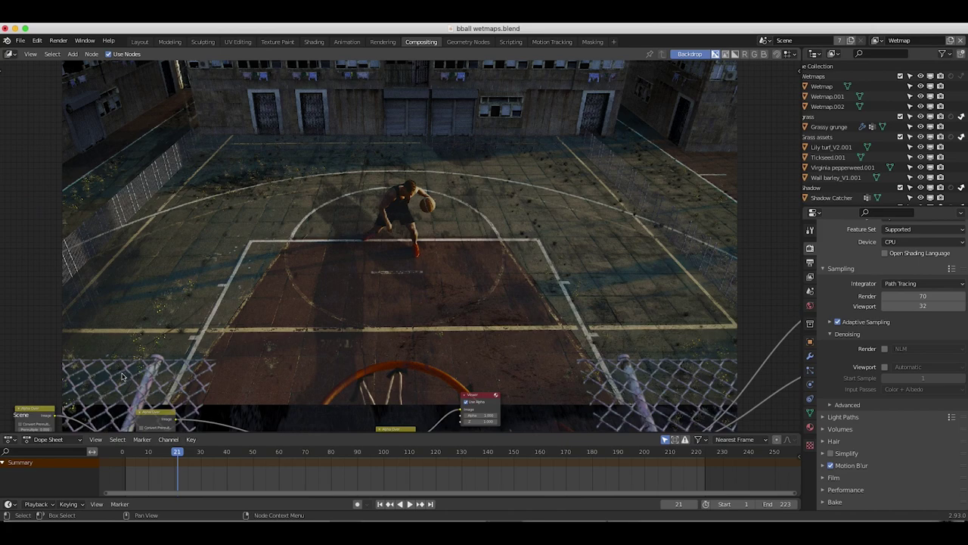
pyautogui.scroll(-10, 298, 369)
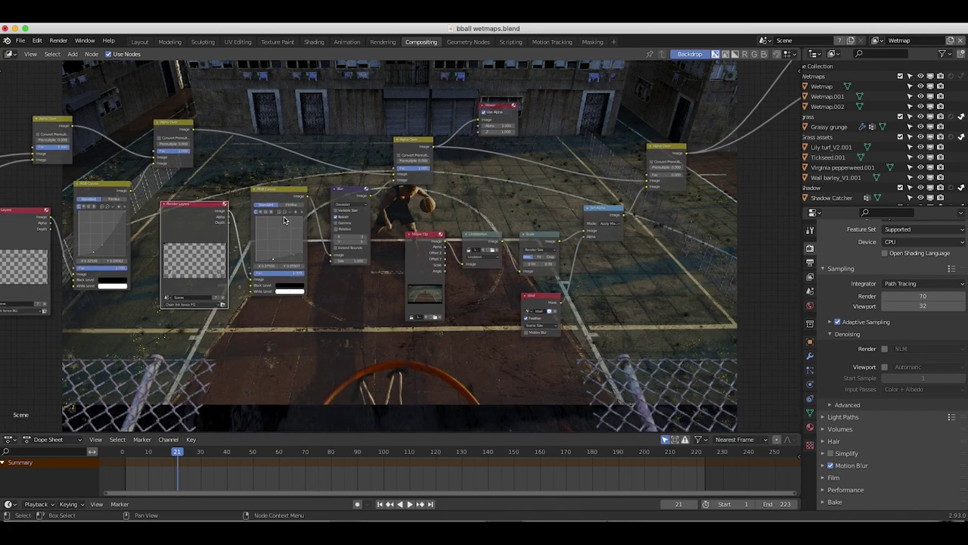
# Inspect the RGB Curves and Blur nodes that process the foreground chain link fence pass
pyautogui.moveTo(250, 279); pyautogui.dragTo(301, 239)
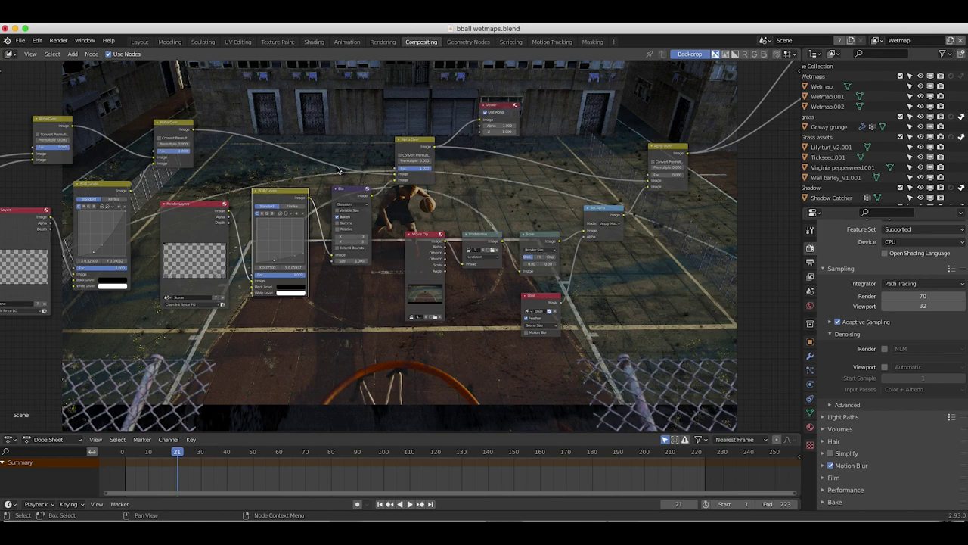
pyautogui.moveTo(362, 234); pyautogui.dragTo(306, 191, button='middle')
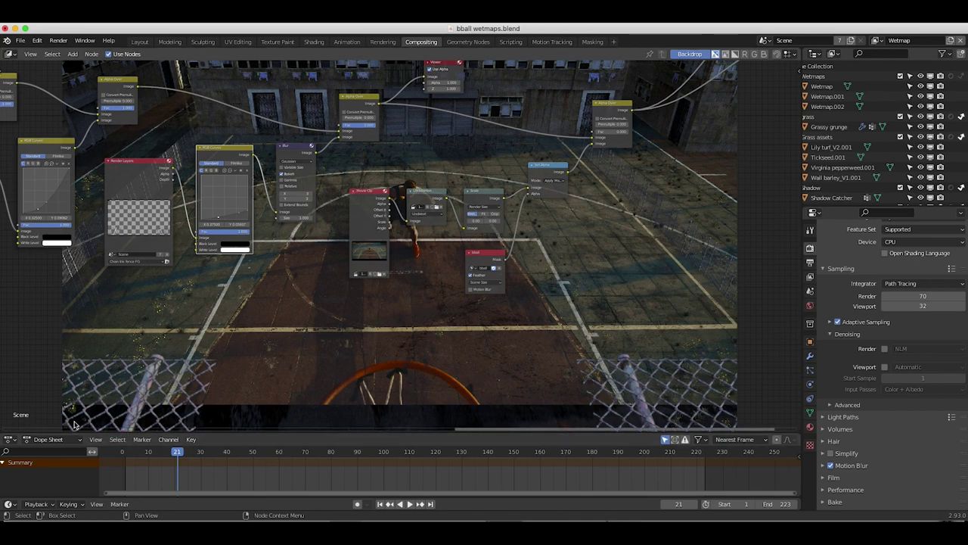
pyautogui.click(299, 174)
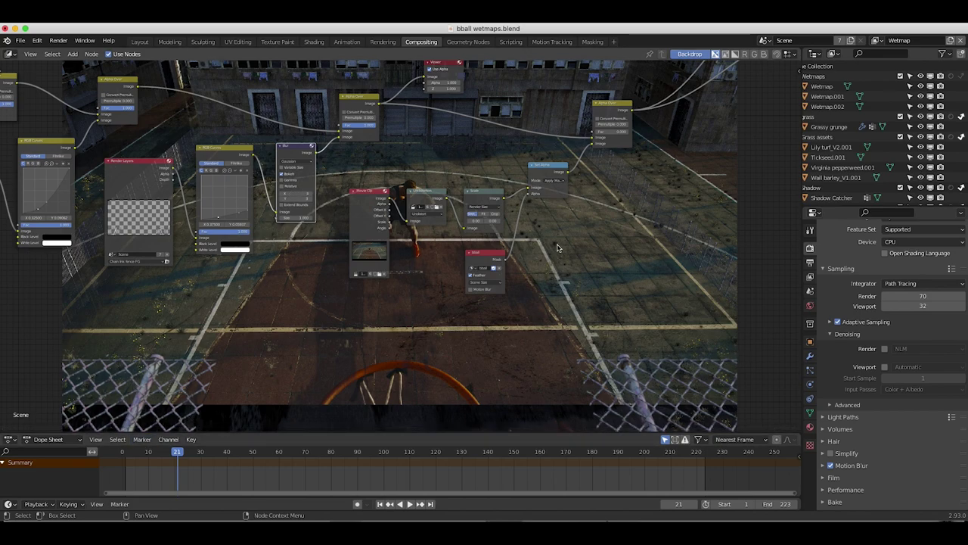
# Inspect the Movie Clip and Mask nodes feeding Set Alpha, and the last Alpha Over node leading to the Composite and Viewer outputs
pyautogui.moveTo(357, 121); pyautogui.dragTo(249, 202, button='middle')
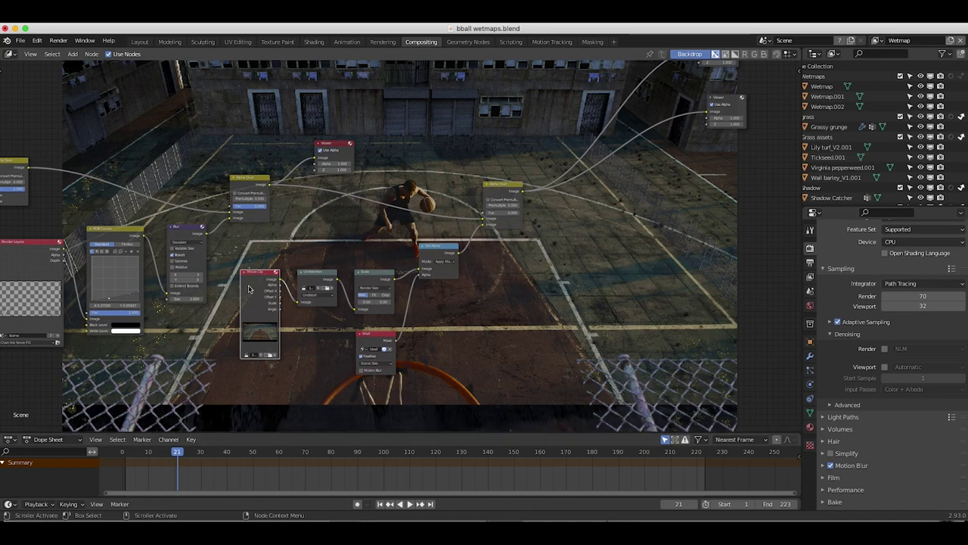
pyautogui.click(376, 338)
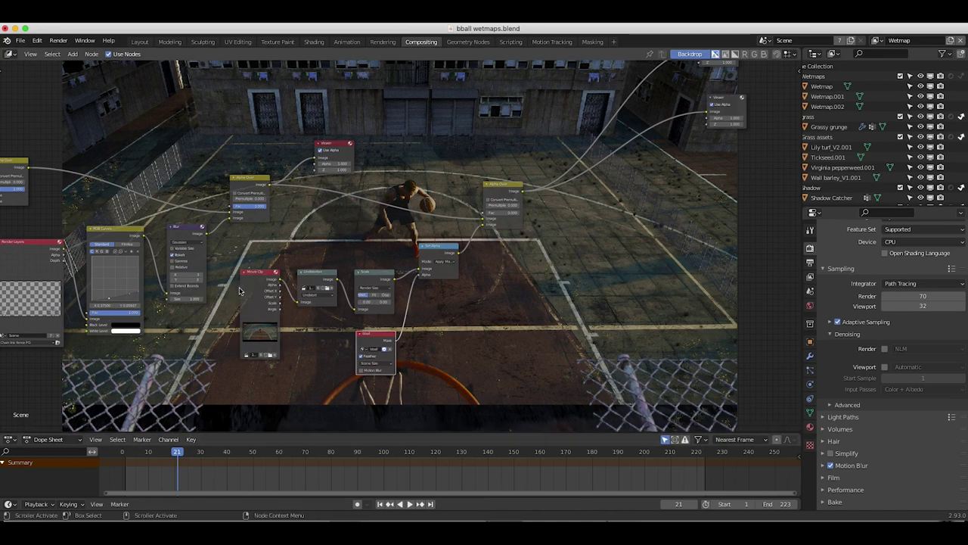
pyautogui.moveTo(441, 225); pyautogui.dragTo(434, 227, button='middle')
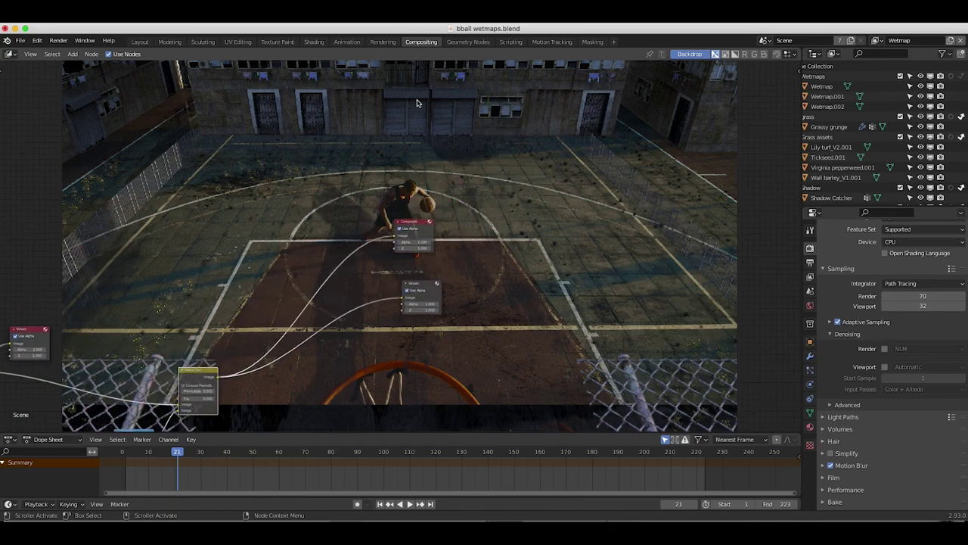
pyautogui.moveTo(416, 103); pyautogui.dragTo(398, 111, button='middle')
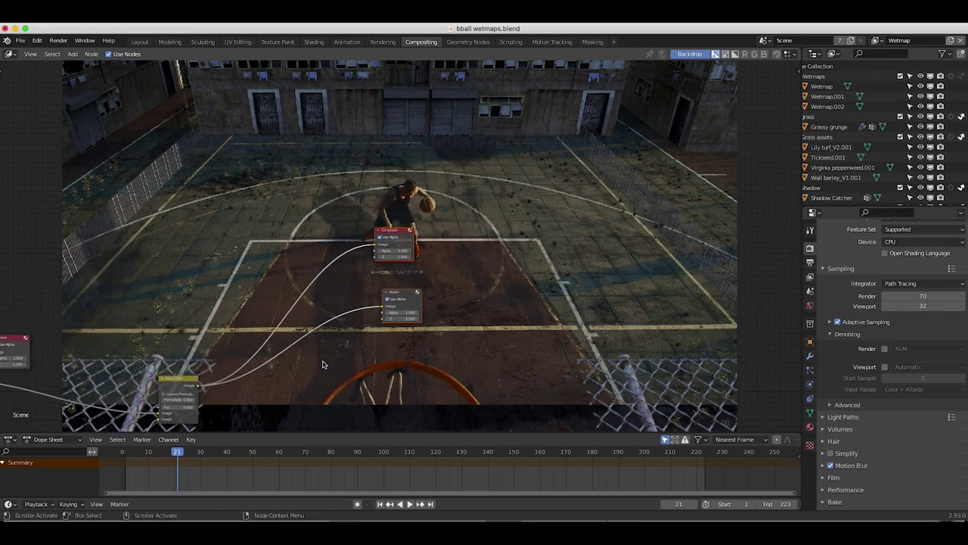
# Review the complete compositing node tree from the Composite output back to the first footage and render layer nodes
pyautogui.hscroll(-3, 205, 245)
pyautogui.scroll(-3, 205, 244)
pyautogui.scroll(2, 205, 245)
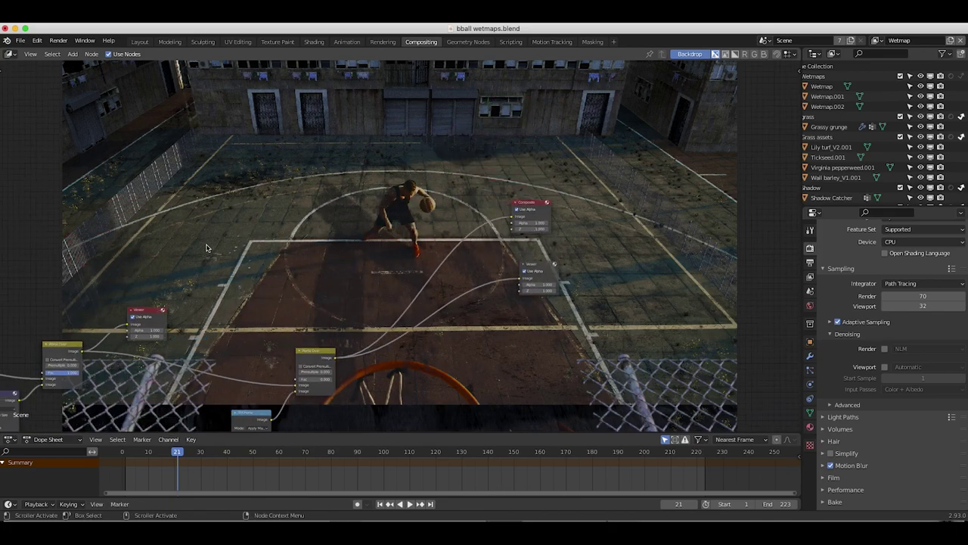
pyautogui.hscroll(-5, 306, 234)
pyautogui.scroll(-6, 306, 233)
pyautogui.hscroll(-2, 305, 233)
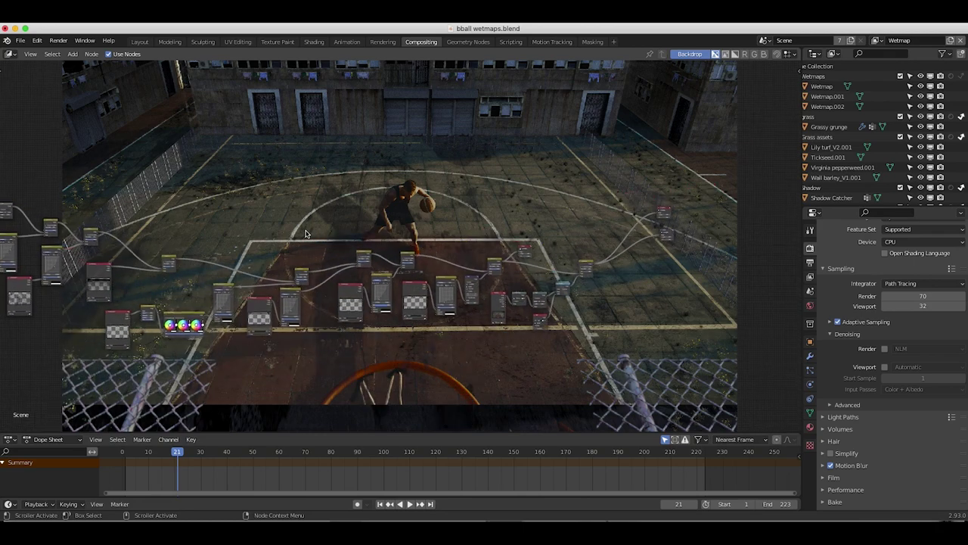
pyautogui.hscroll(-3, 306, 233)
pyautogui.scroll(-2, 306, 233)
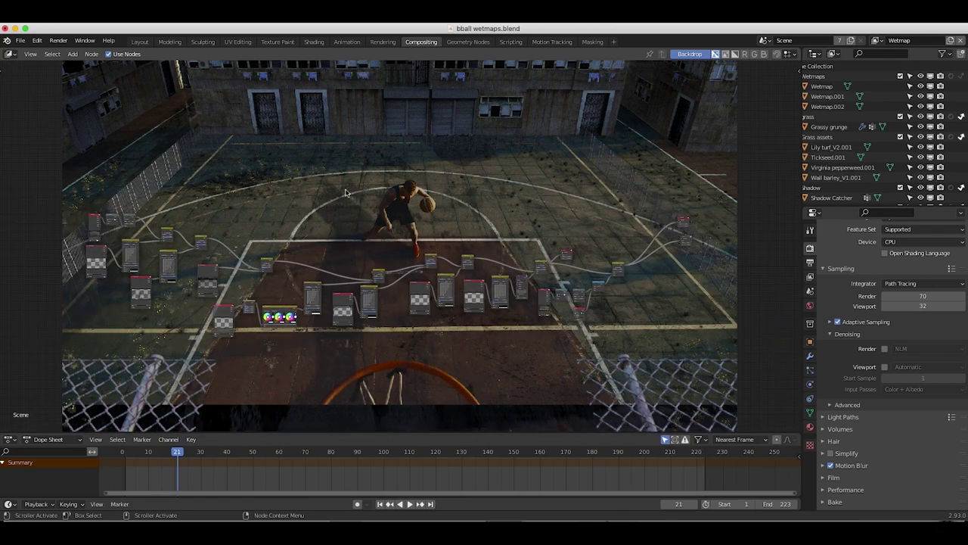
pyautogui.hscroll(2, 218, 257)
pyautogui.scroll(3, 217, 257)
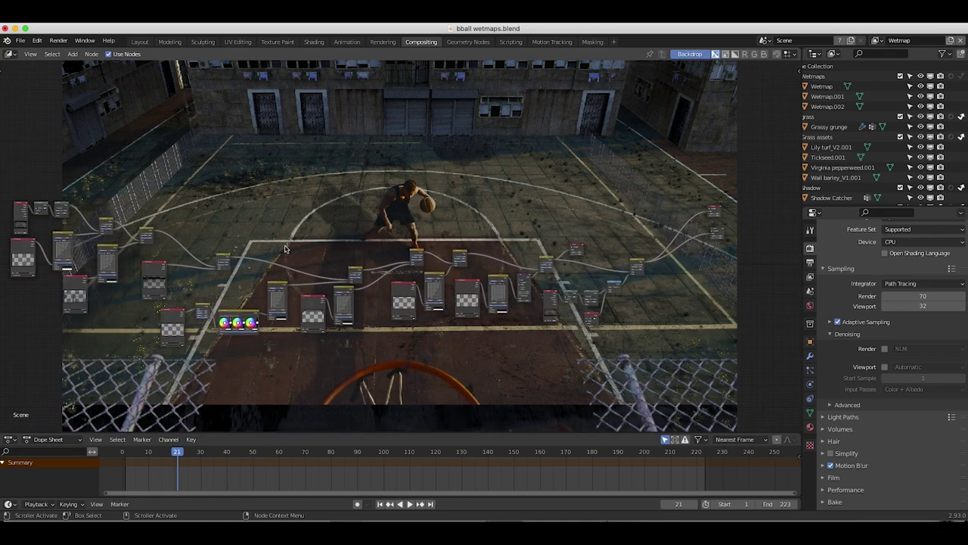
pyautogui.scroll(-1, 286, 249)
pyautogui.hscroll(-1, 285, 249)
pyautogui.hscroll(-2, 284, 248)
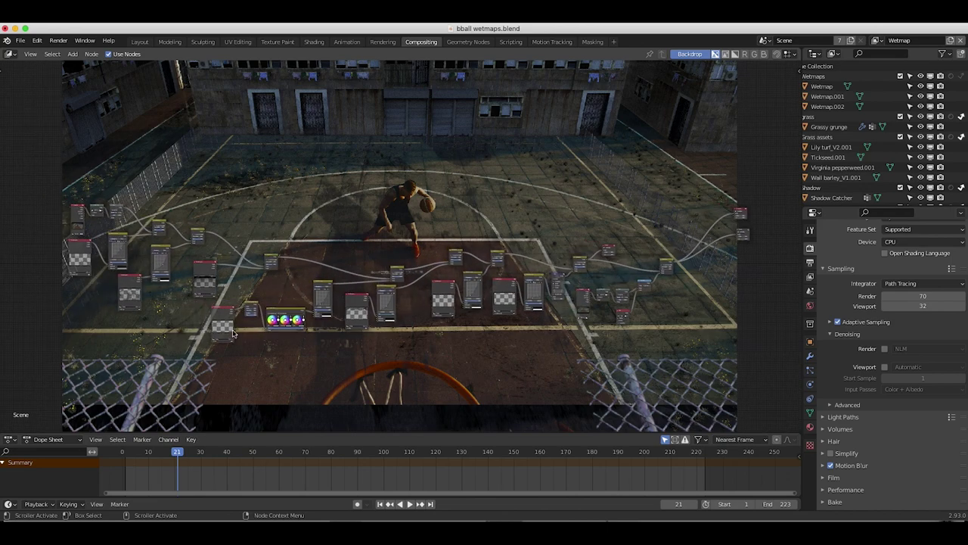